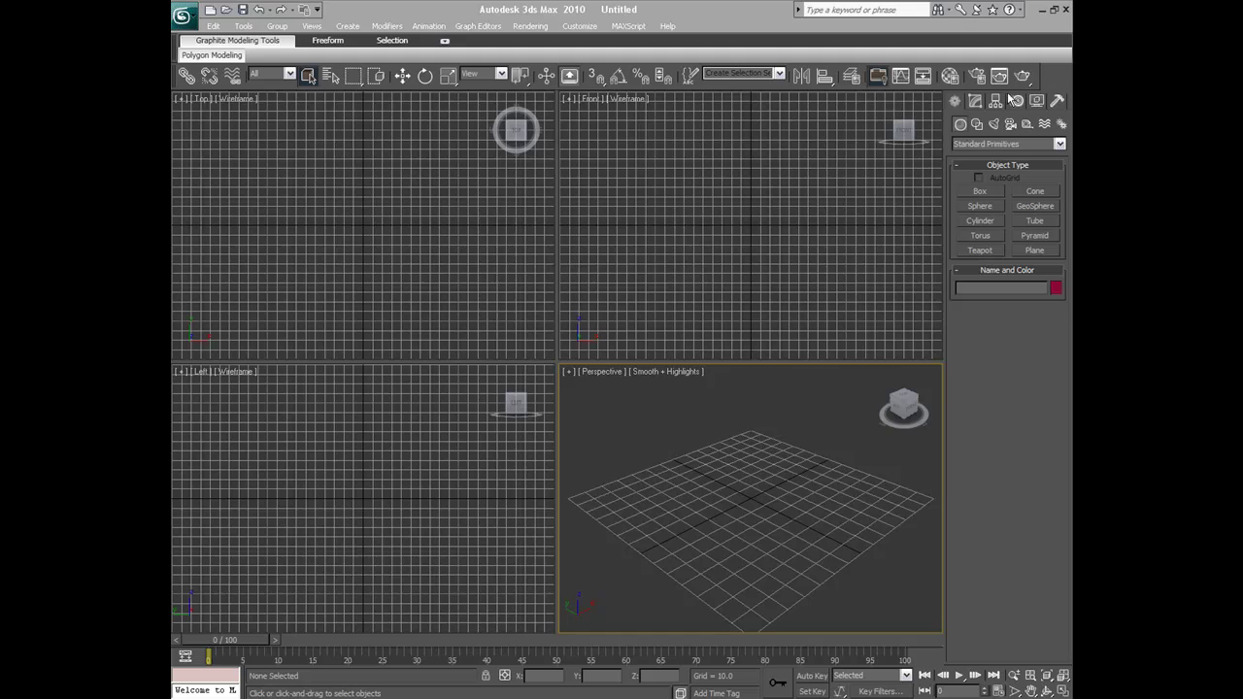
- Draw a pink GeoSphere at the grid centre in the Perspective view, then deselect it
left_click(1036, 207)
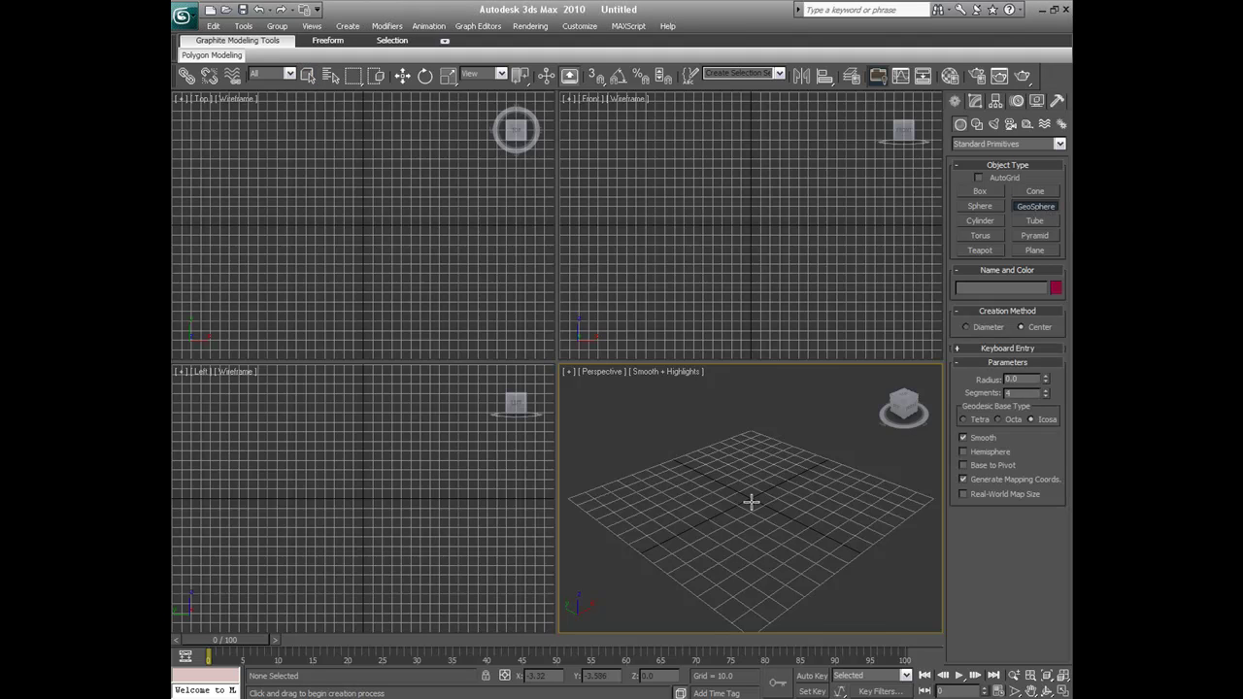
left_click_drag(749, 502, 798, 468)
left_click(406, 79)
left_click(840, 487)
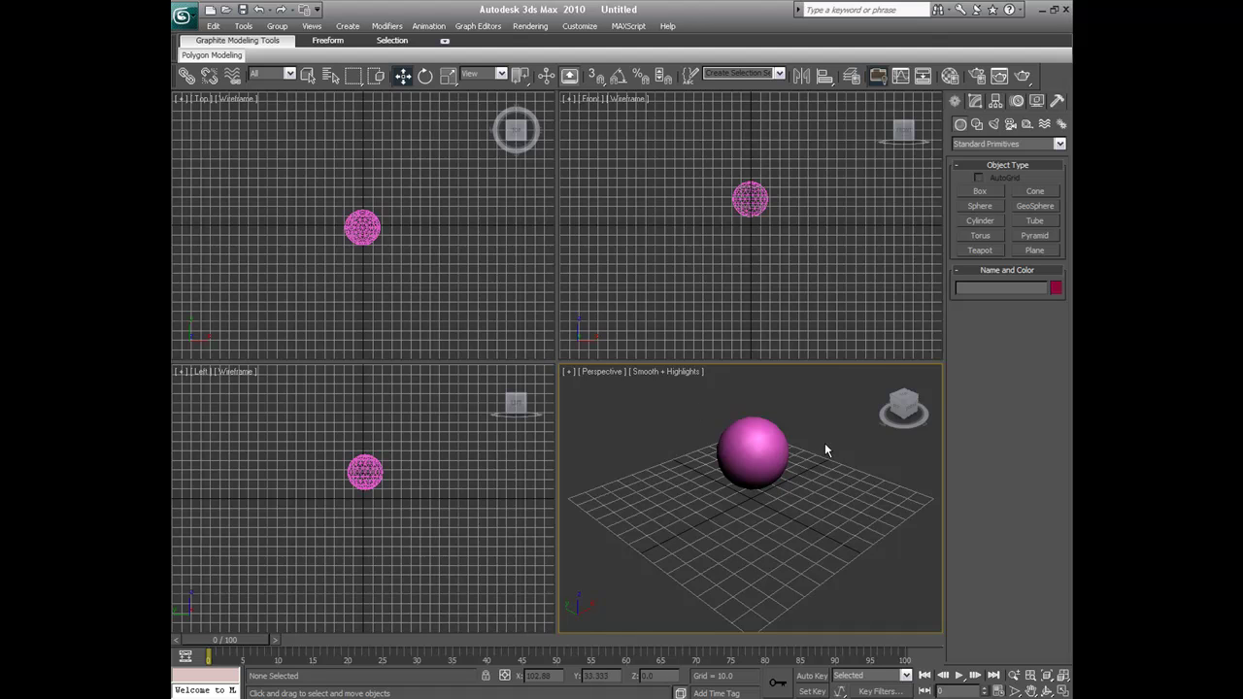
- Choose the Plane tool and set both Length Segs and Width Segs to 17
left_click(1035, 252)
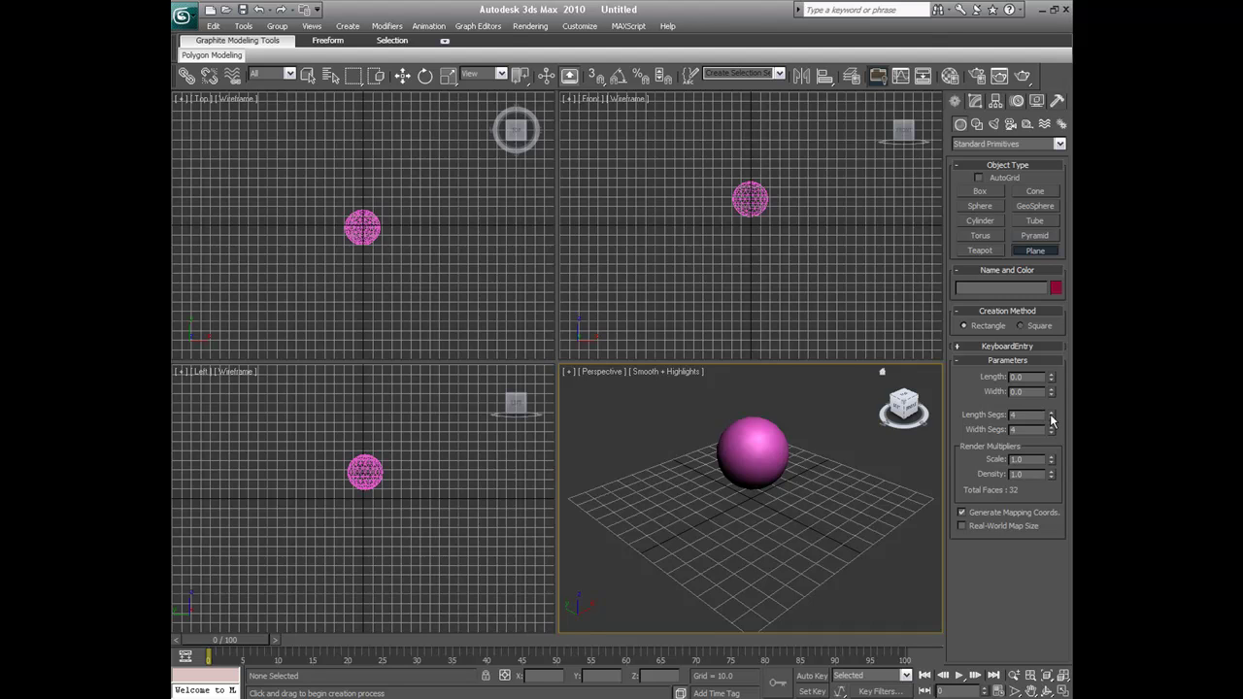
left_click(1051, 412)
left_click(1051, 412)
left_click(1050, 433)
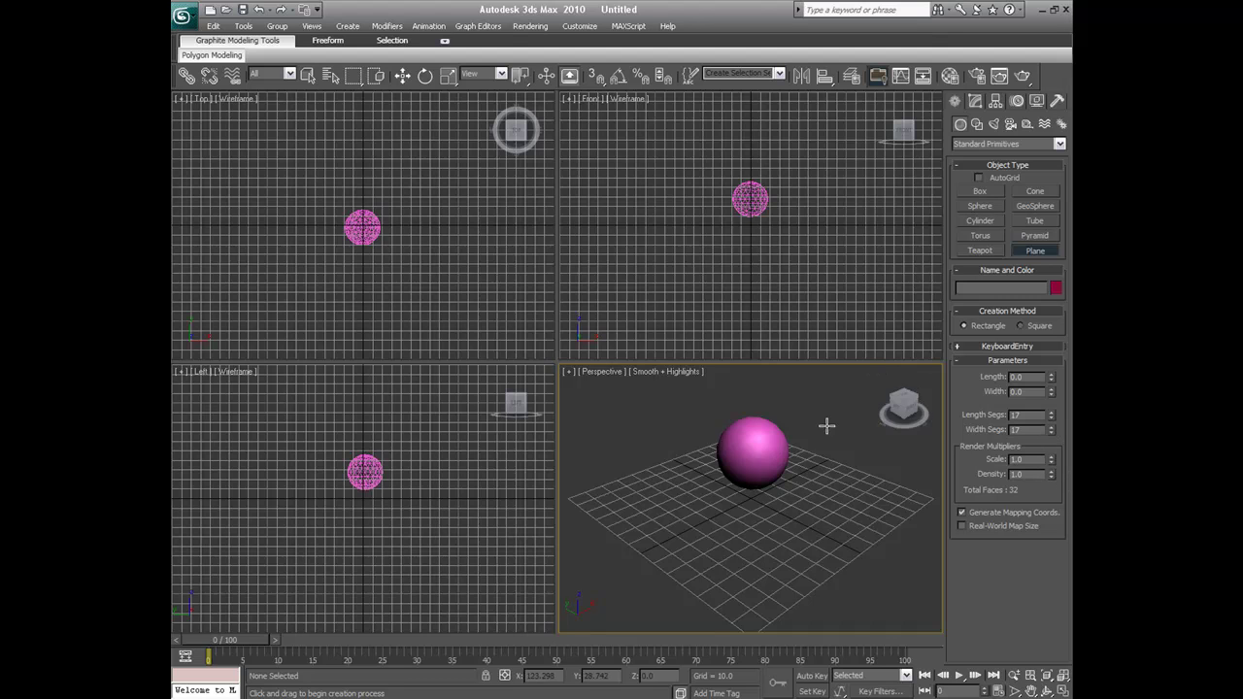
left_click(362, 225)
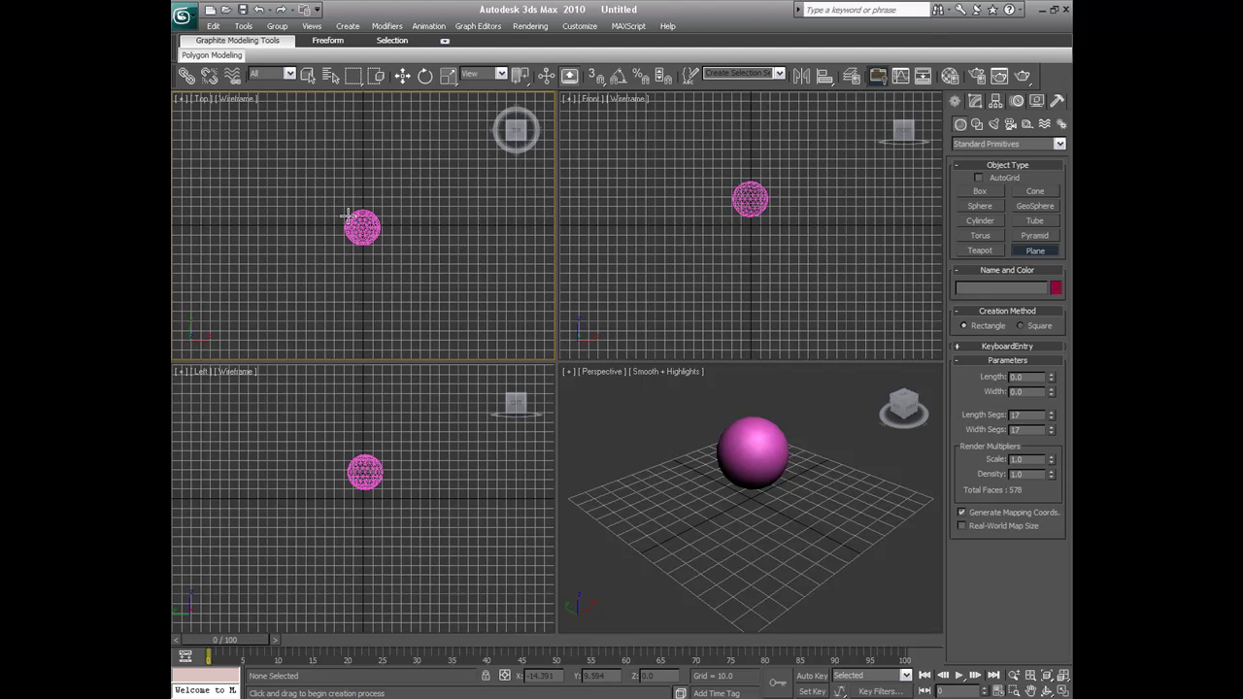
- Draw the plane over the sphere in the Top view and lift it high on Z
left_click_drag(330, 201, 398, 256)
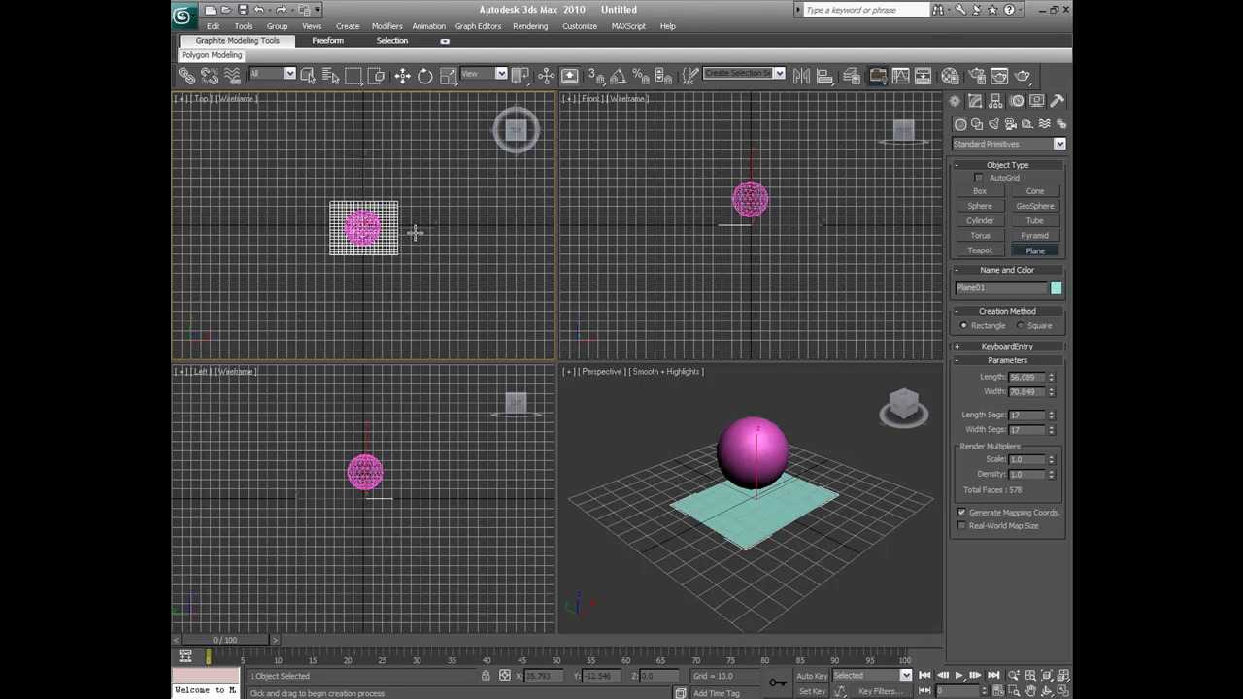
left_click(402, 75)
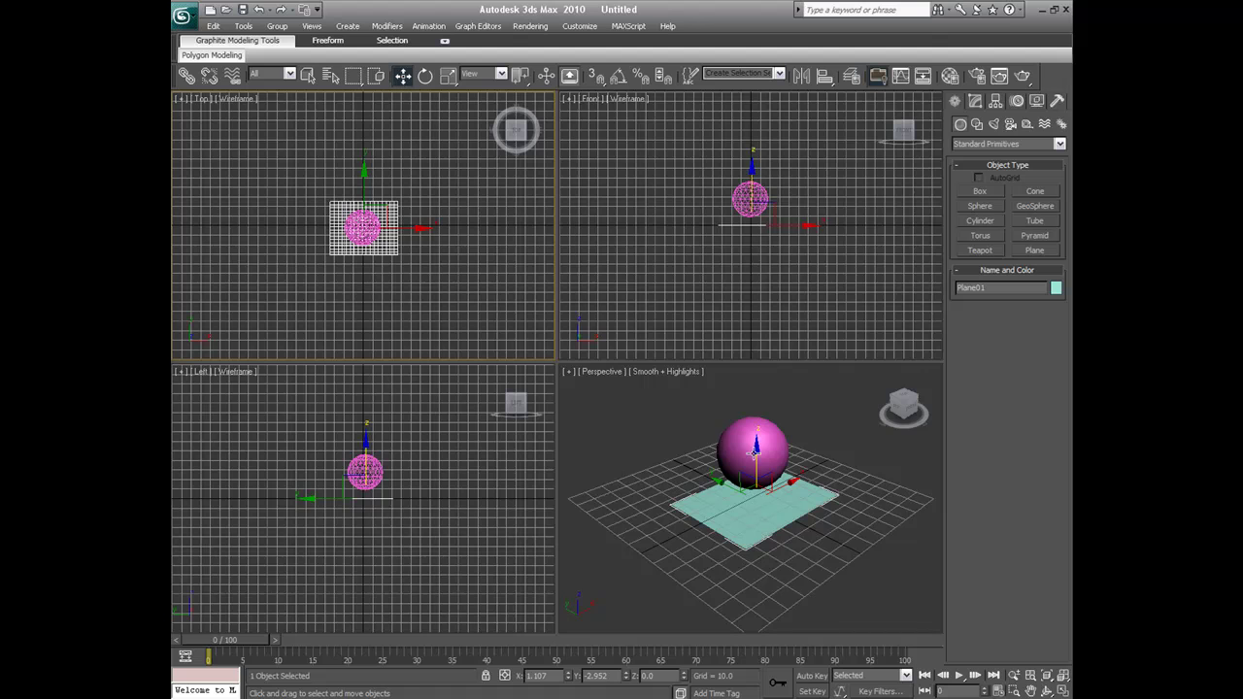
left_click_drag(756, 445, 755, 340)
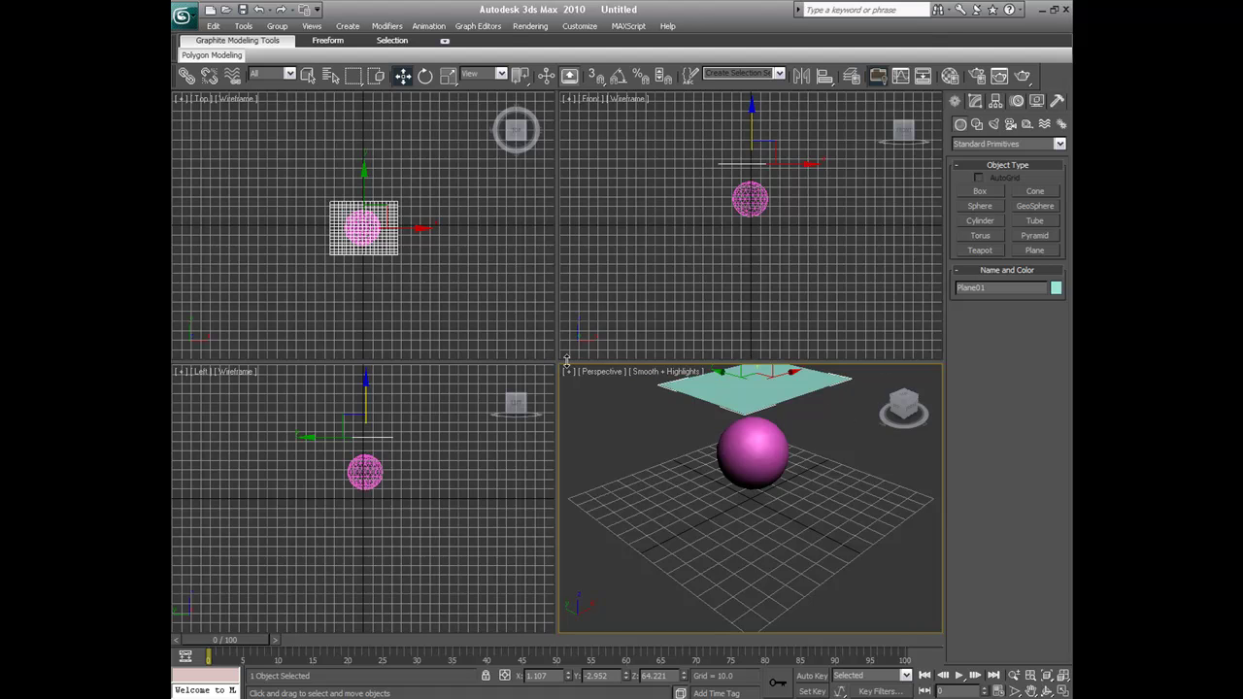
left_click_drag(559, 368, 423, 266)
left_click(781, 408)
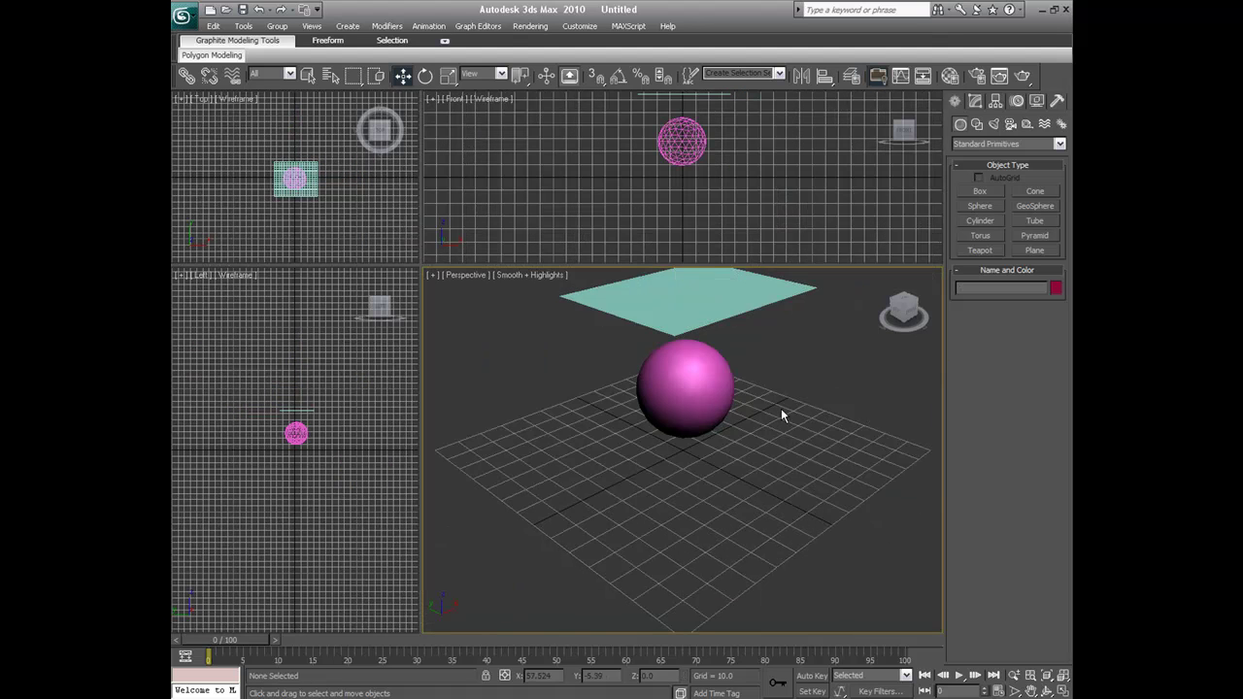
left_click(1031, 691)
left_click_drag(773, 444, 755, 502)
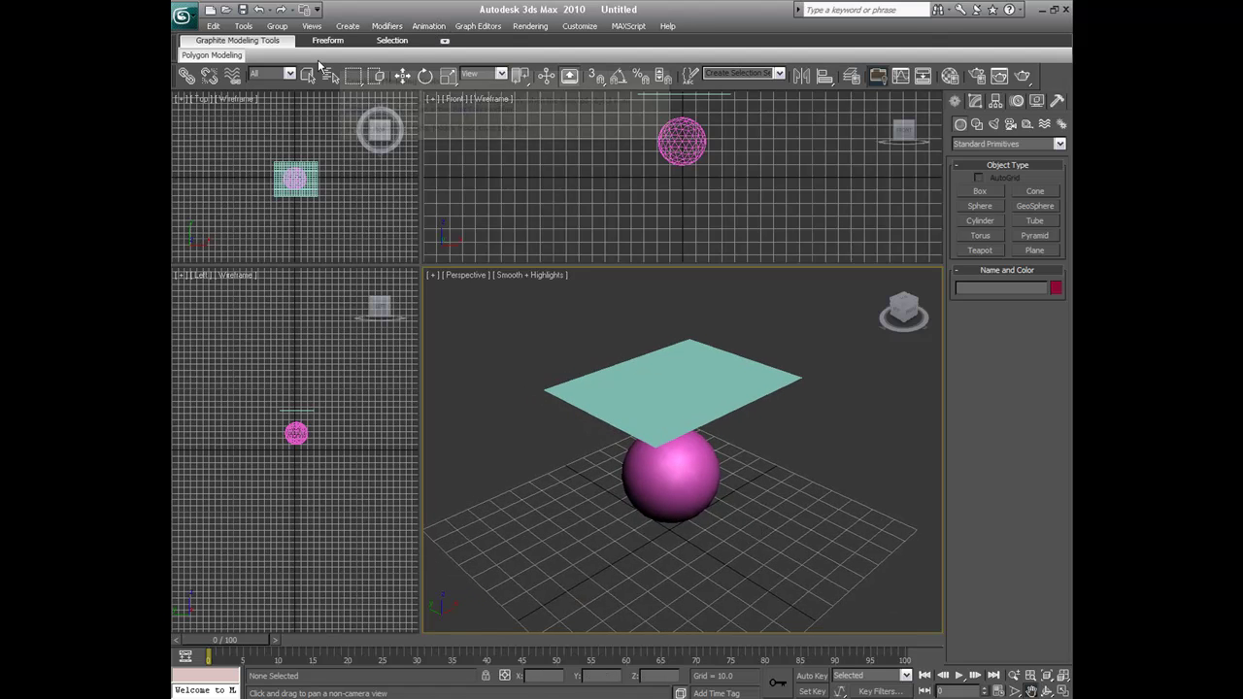
- Select Plane01 and apply Modifiers > Cloth > Cloth to it
left_click(403, 76)
left_click(722, 406)
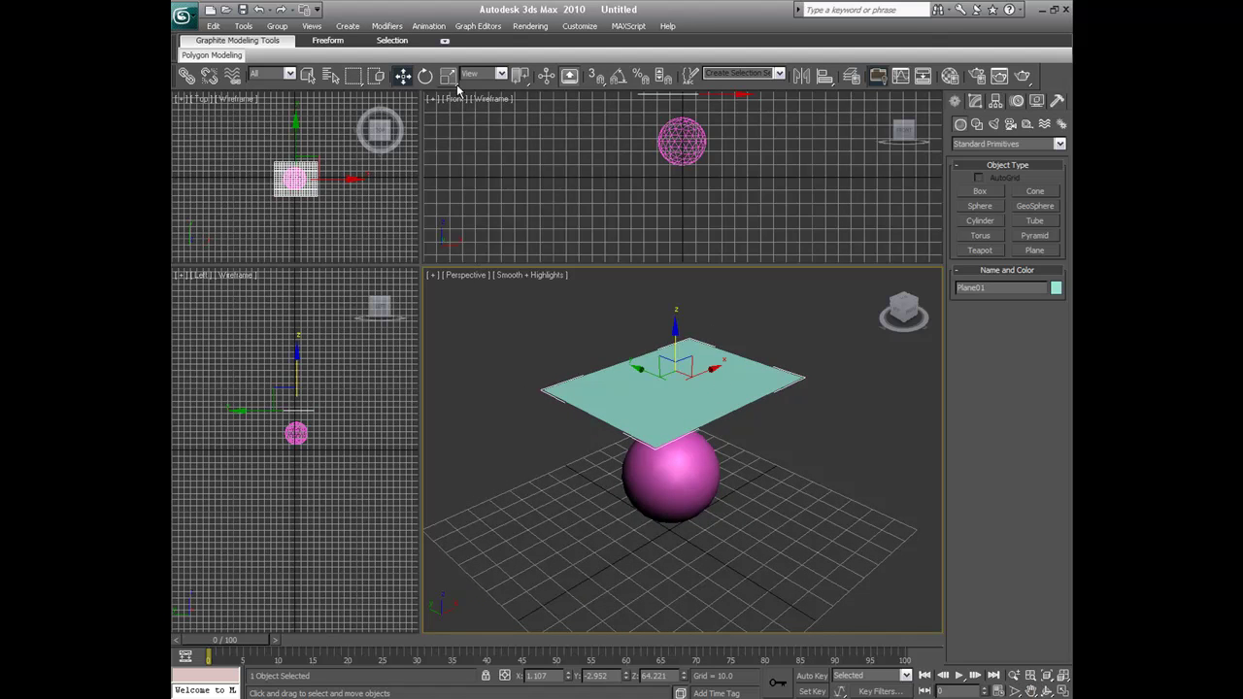
left_click(394, 27)
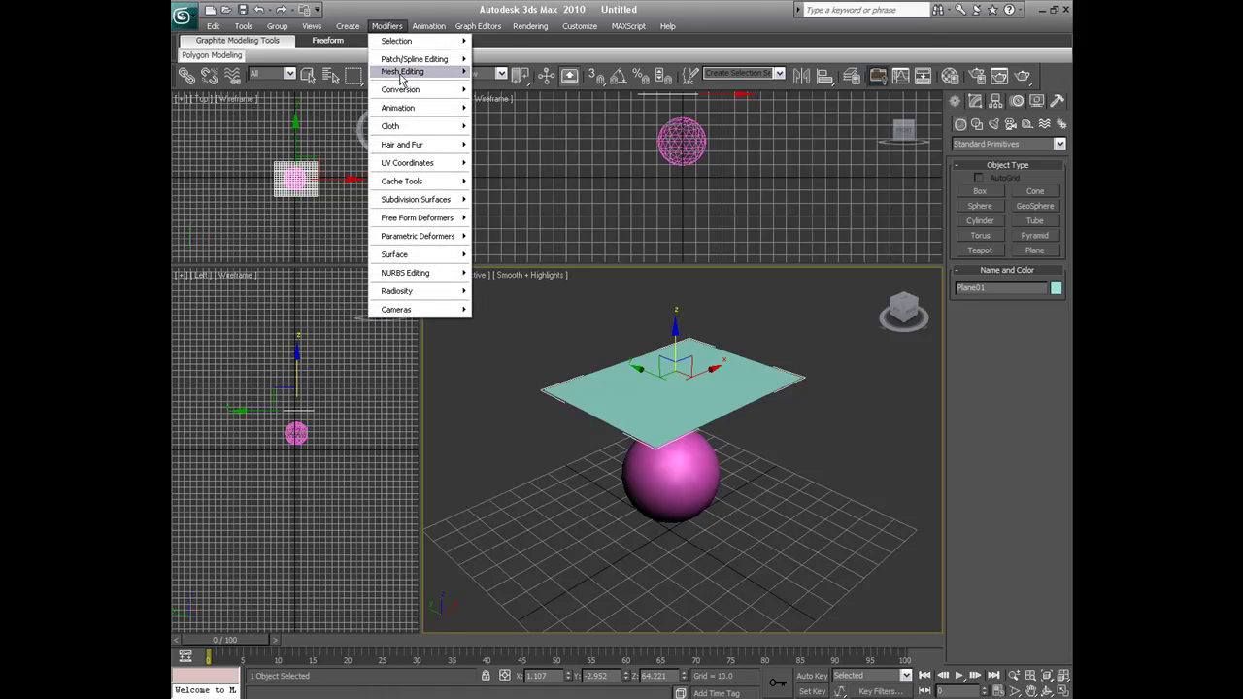
mouse_move(409, 132)
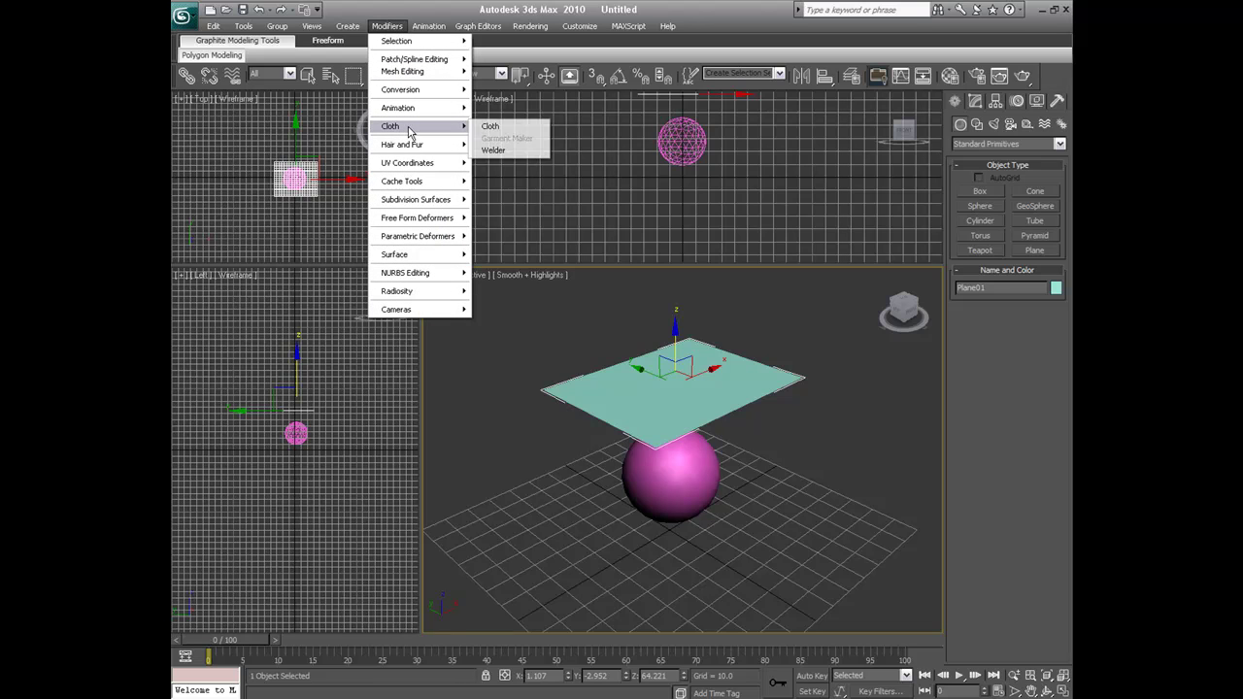
left_click(512, 129)
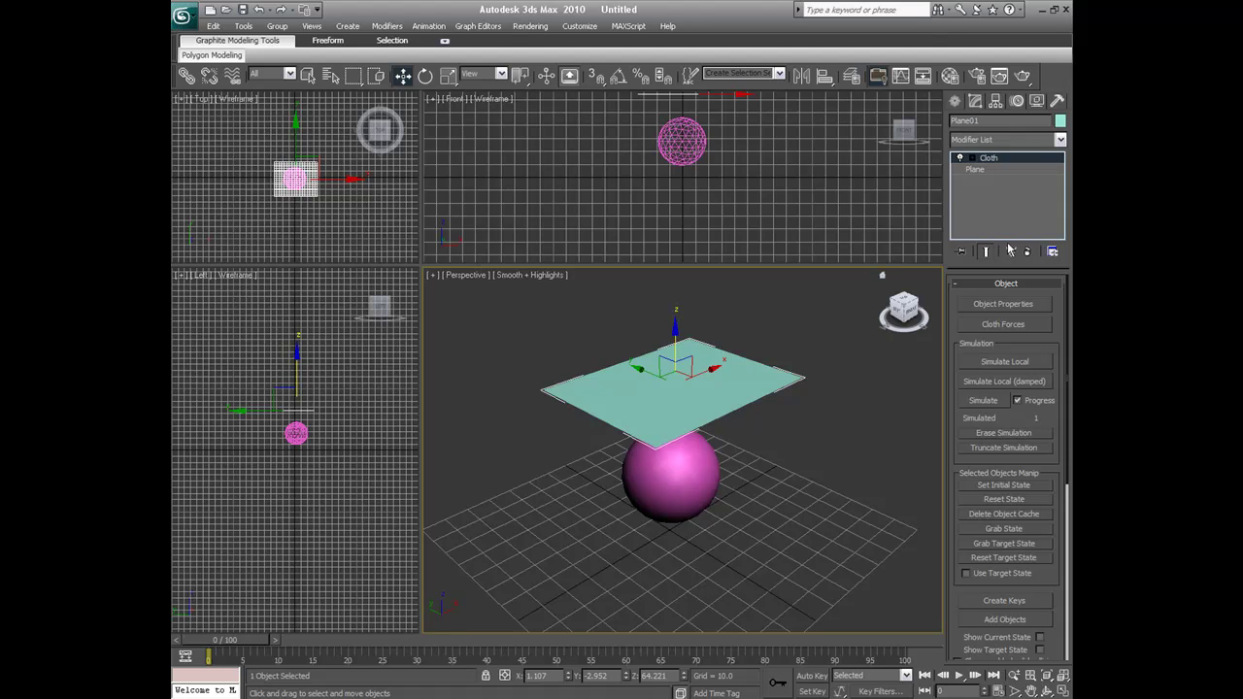
- In Cloth Object Properties, set Plane01 as a Cloth object
left_click(1019, 309)
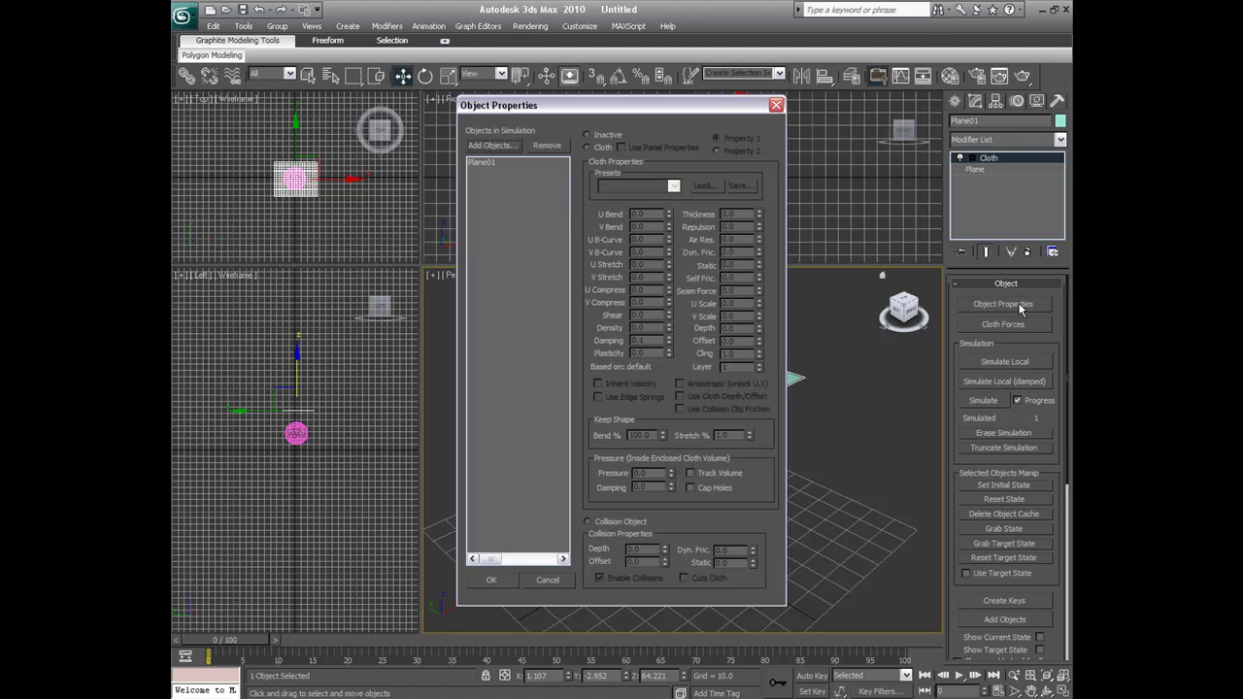
left_click(779, 101)
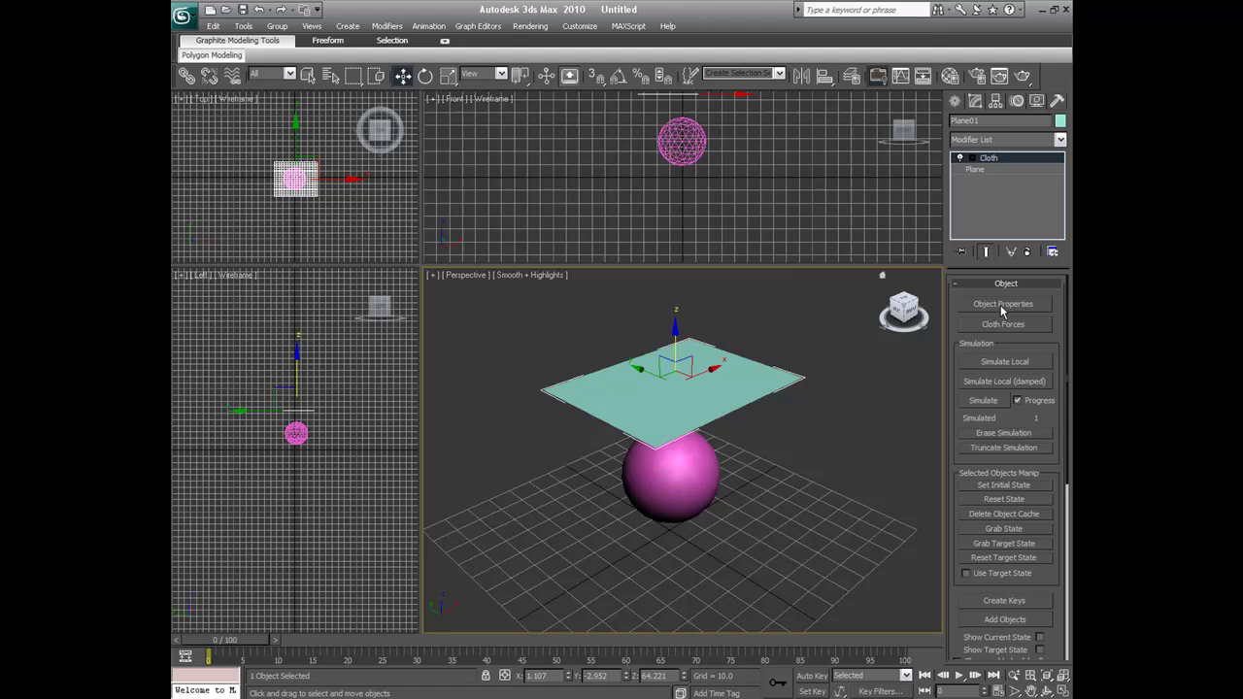
left_click(1002, 307)
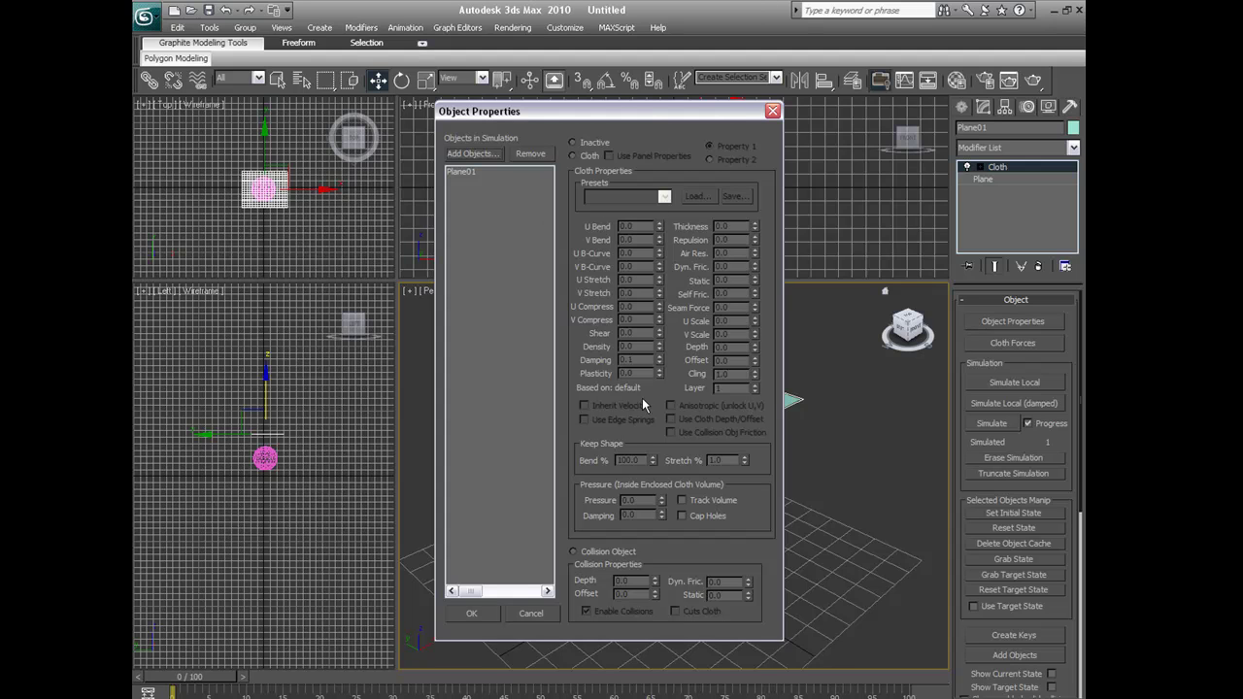
left_click(475, 172)
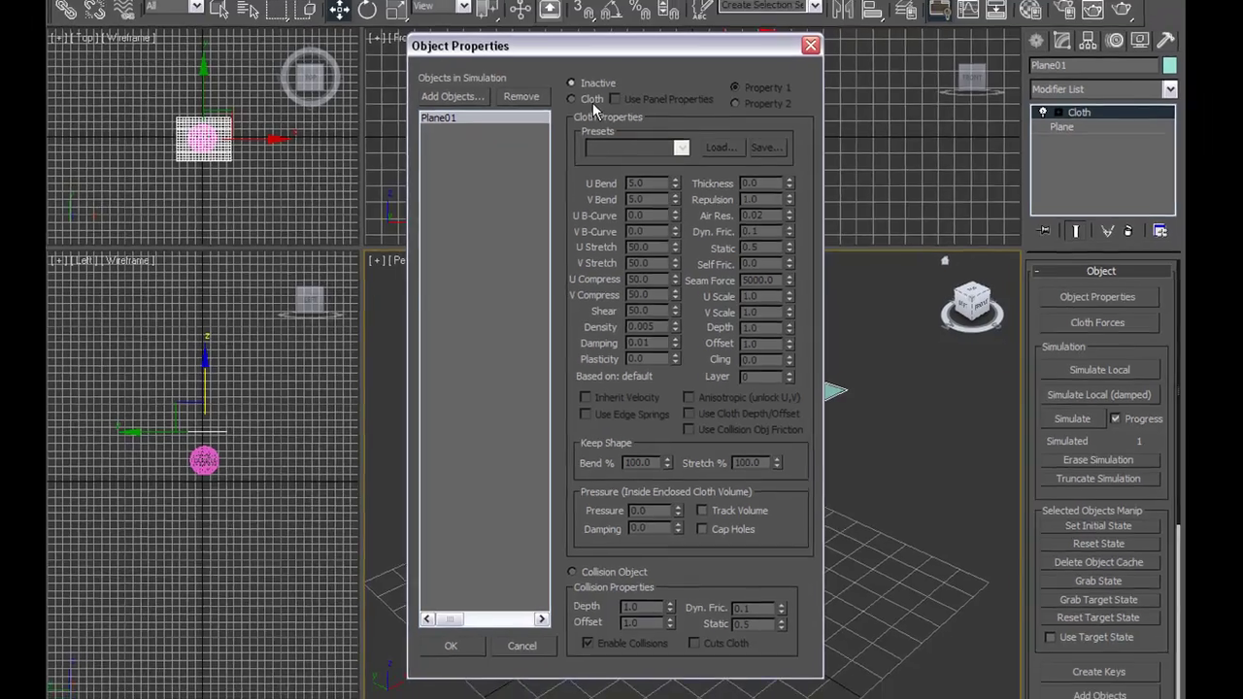
left_click(591, 101)
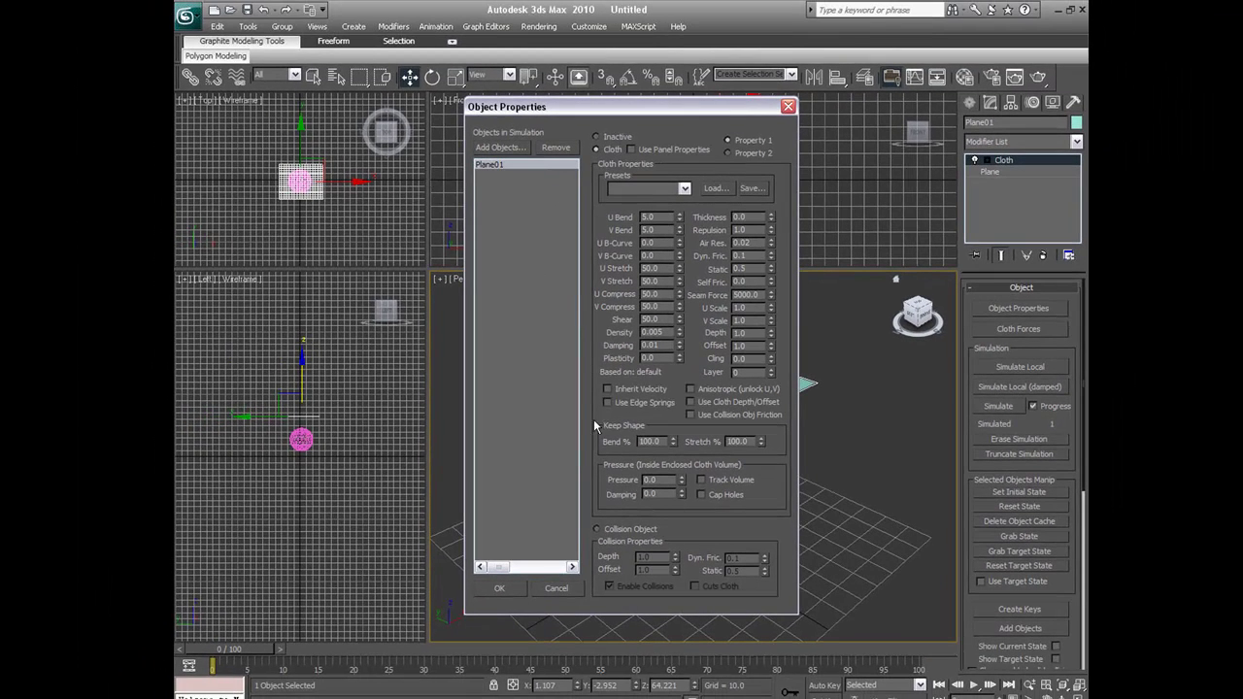
- Set Plane01's Keep Shape Bend to 75.7% and Stretch to 51.5%
left_click(673, 445)
left_click_drag(678, 609, 680, 633)
left_click_drag(762, 444, 764, 486)
left_click_drag(763, 546, 756, 494)
left_click_drag(675, 447, 676, 396)
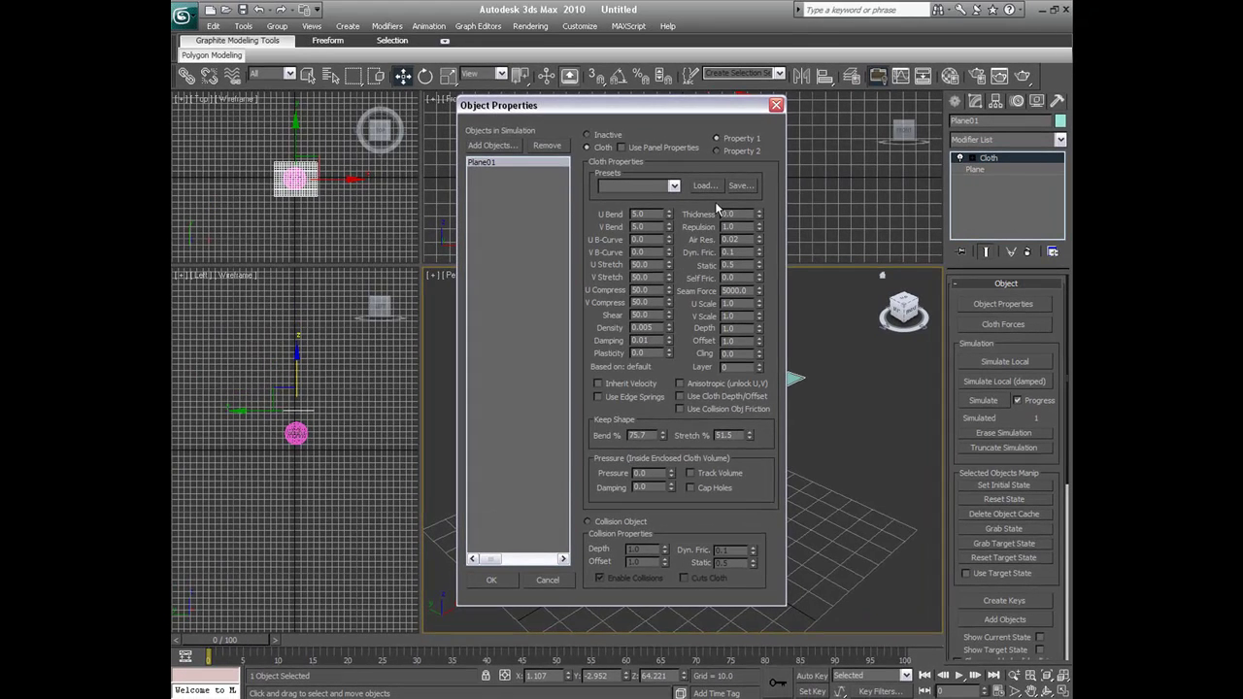
- Add GeoSphere01 to the cloth simulation and set it as a Collision Object
left_click(505, 147)
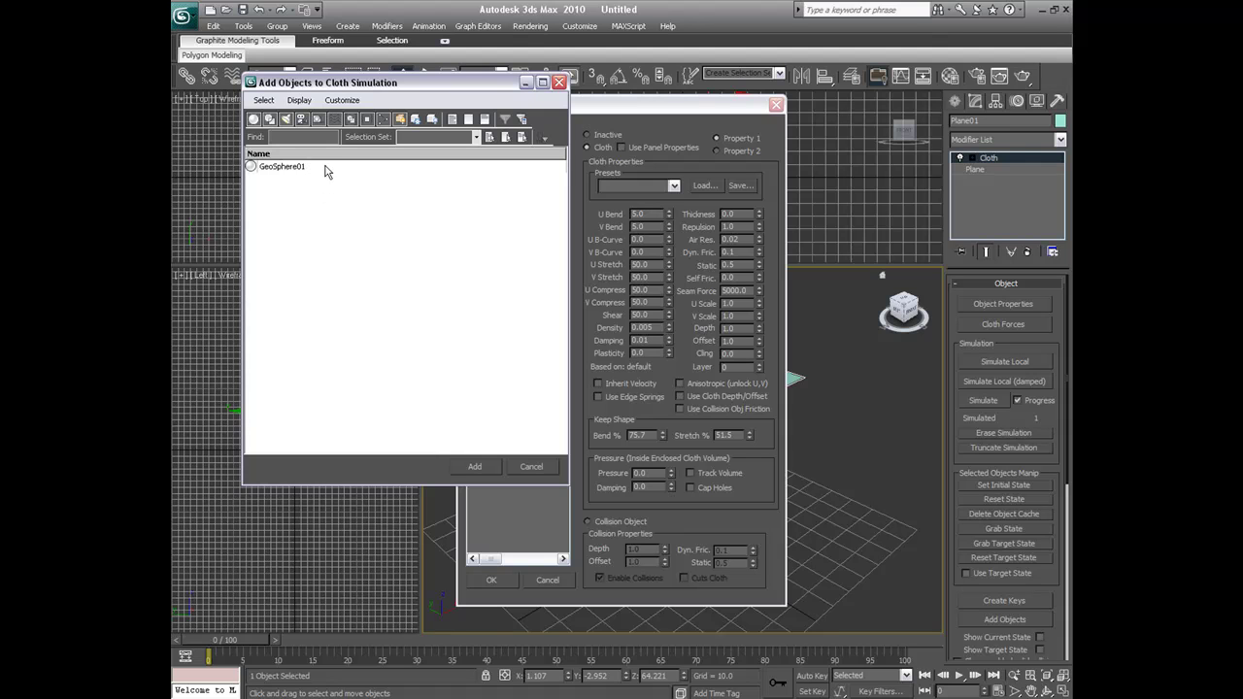
double_click(296, 167)
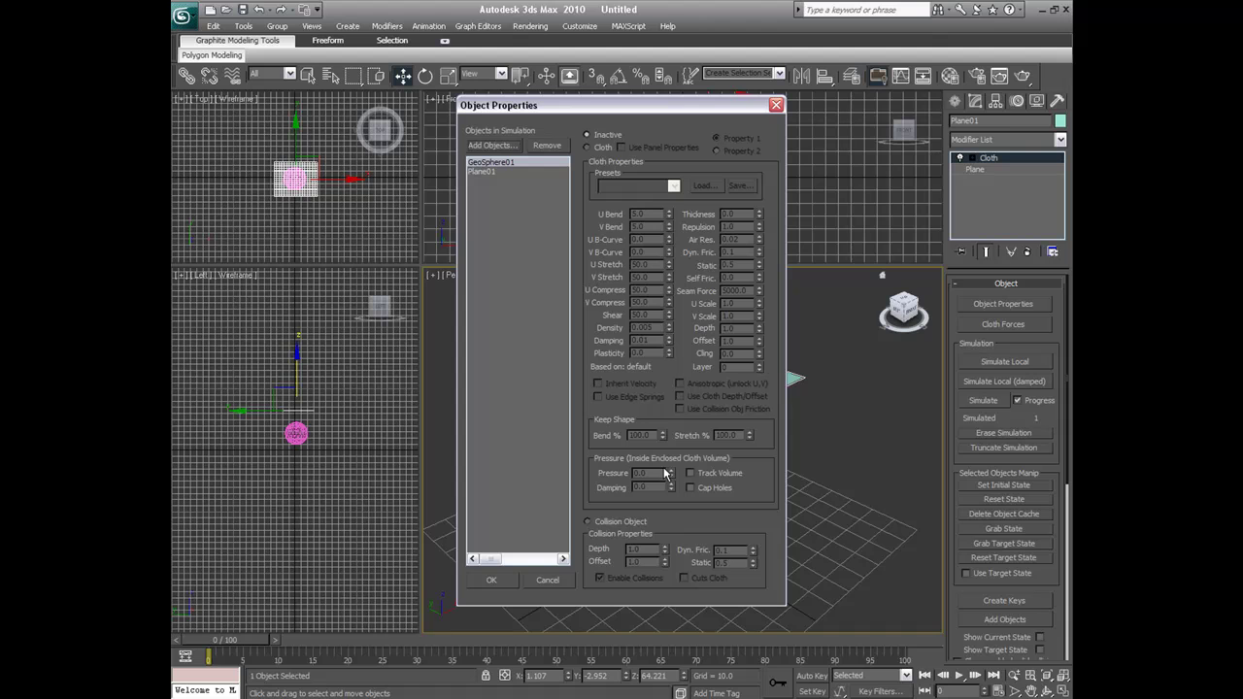
left_click(620, 524)
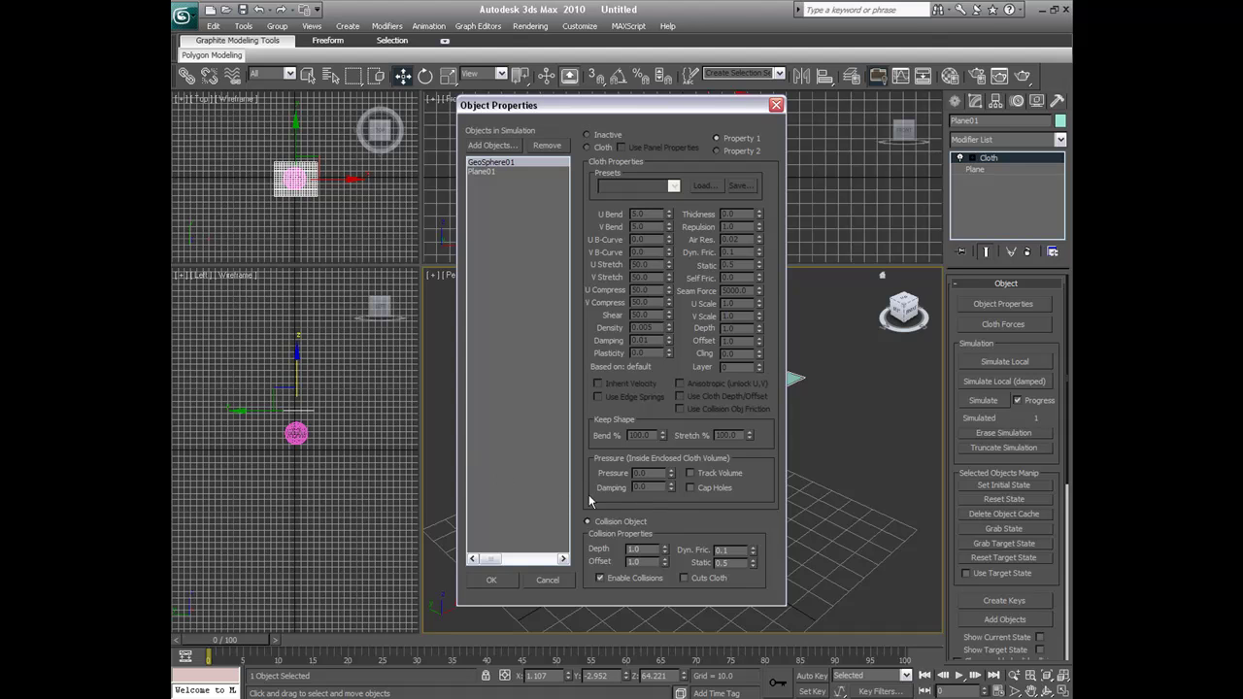
- Confirm the object properties and simulate the cloth through all 100 frames
left_click(492, 580)
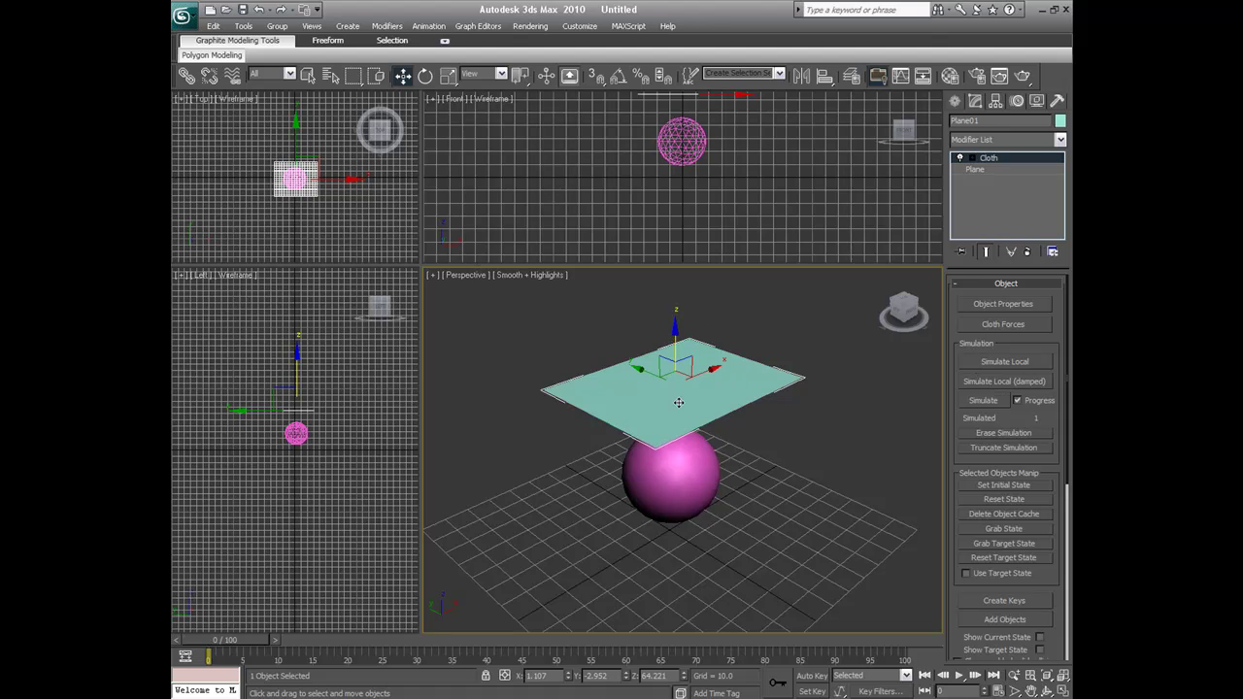
left_click(981, 401)
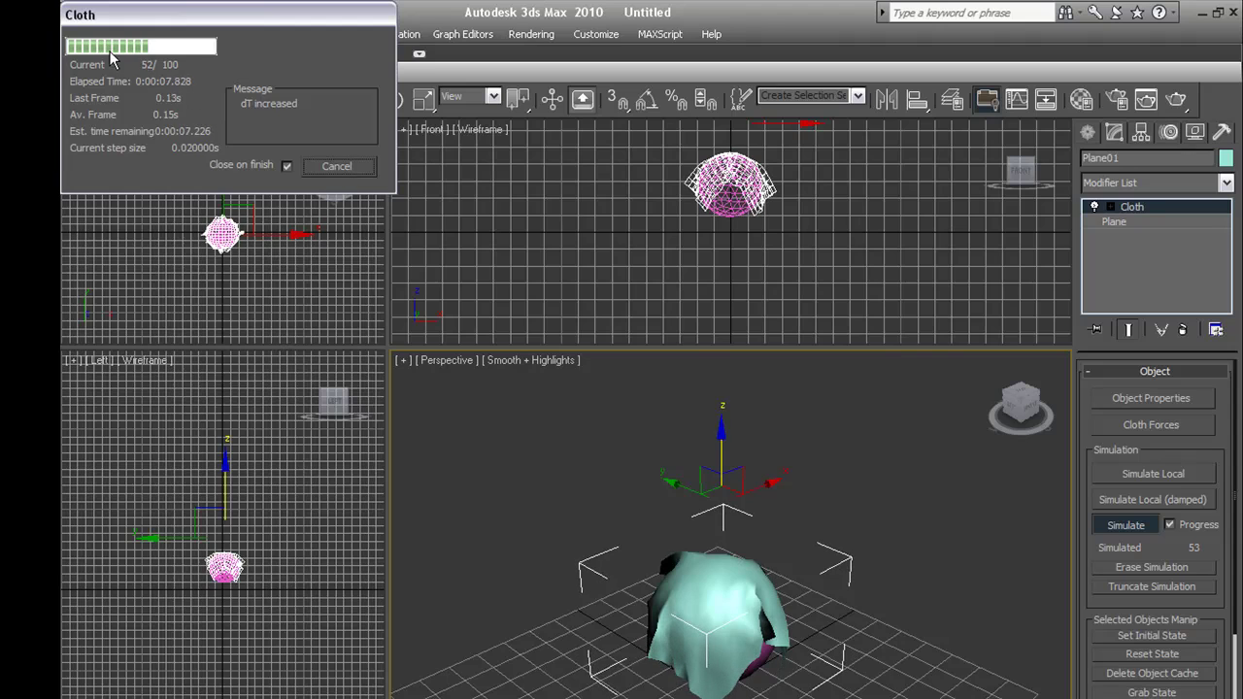
left_click_drag(125, 10, 162, 108)
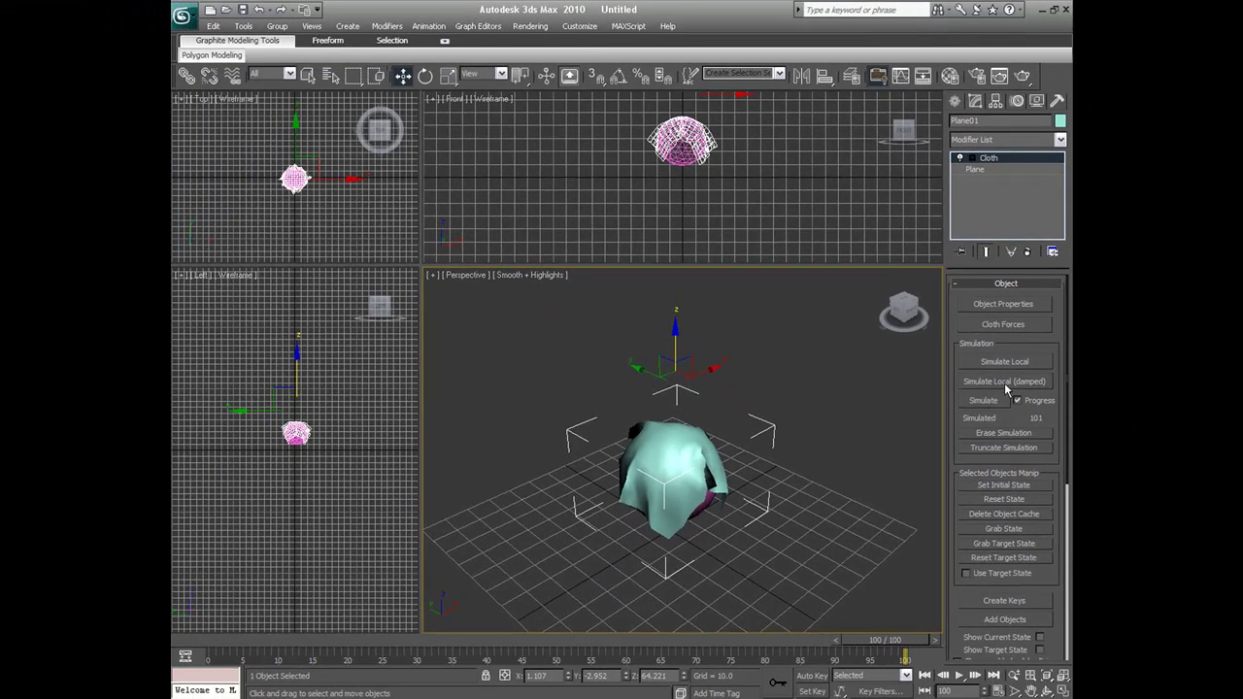
- Erase the simulation and rerun it as a damped Simulate Local until the cloth settles
left_click(1001, 433)
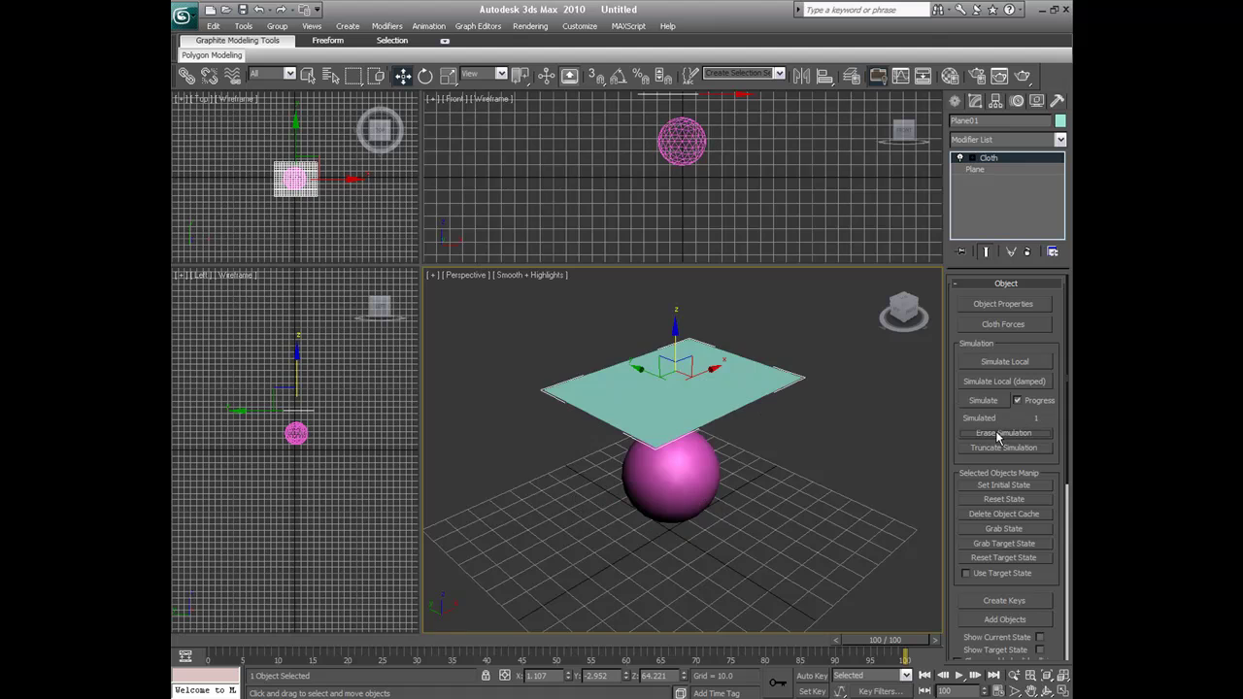
left_click(1010, 384)
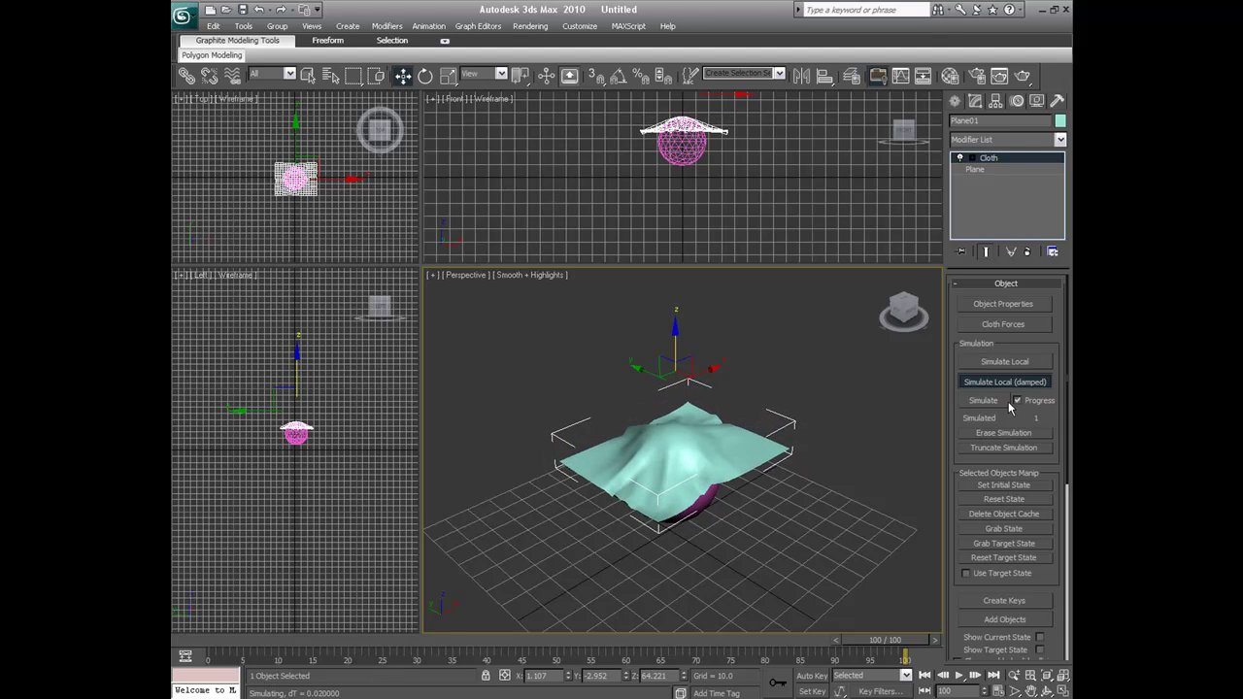
left_click(1011, 383)
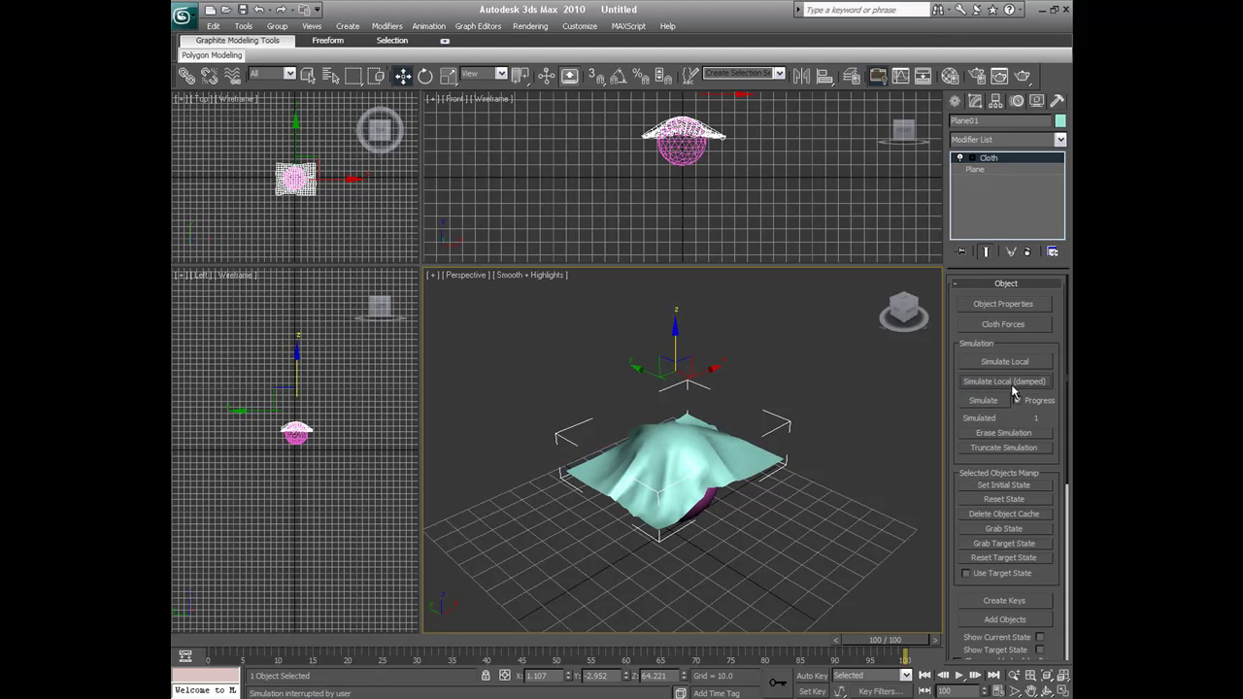
left_click(1012, 384)
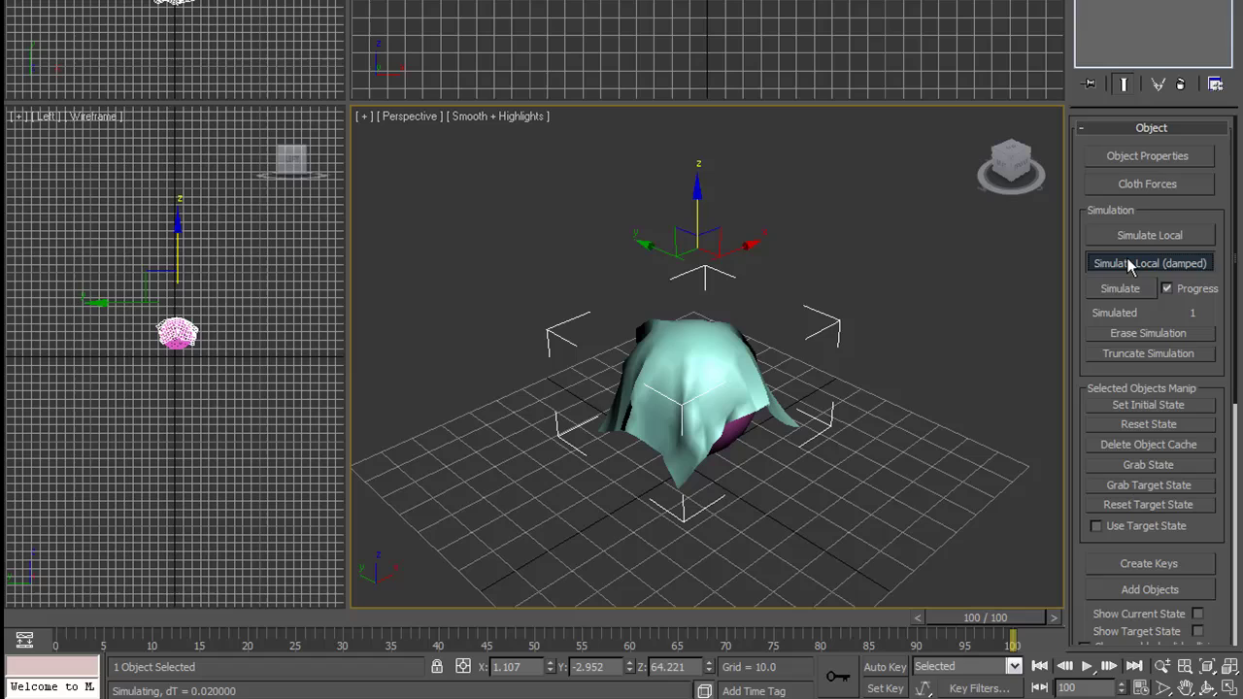
- Stop the simulation, render the Perspective view, and close the rendered frame
left_click(1127, 262)
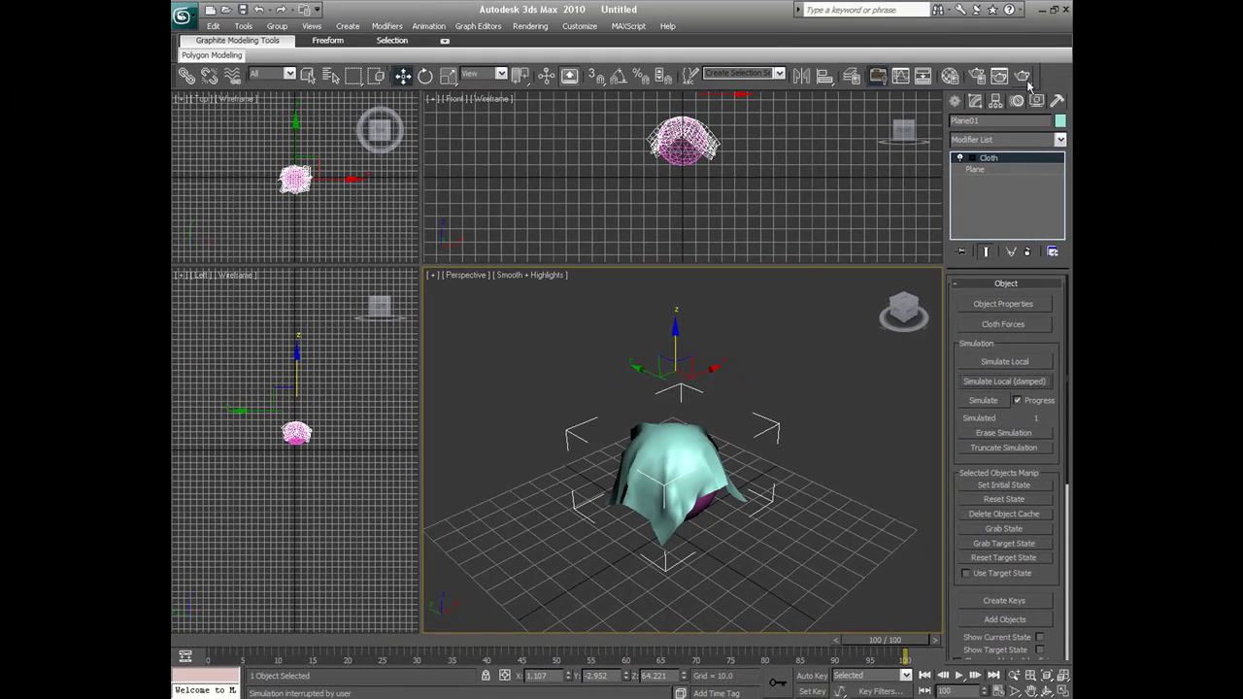
left_click(1000, 76)
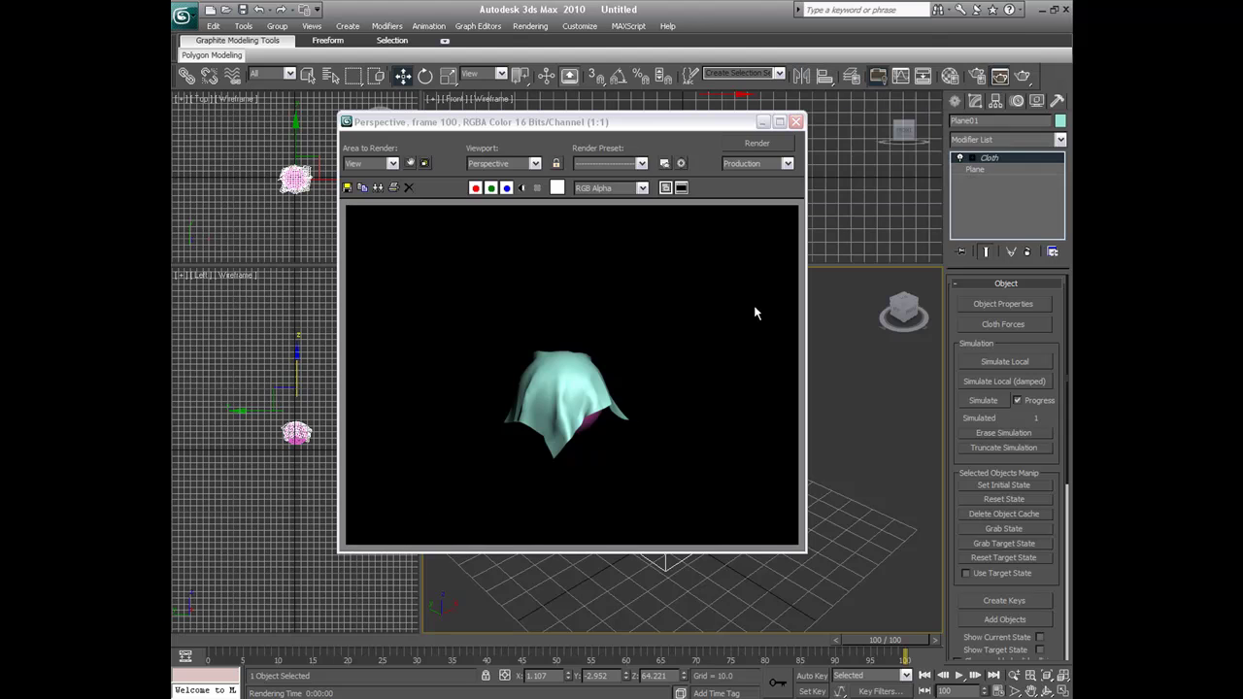
left_click(795, 121)
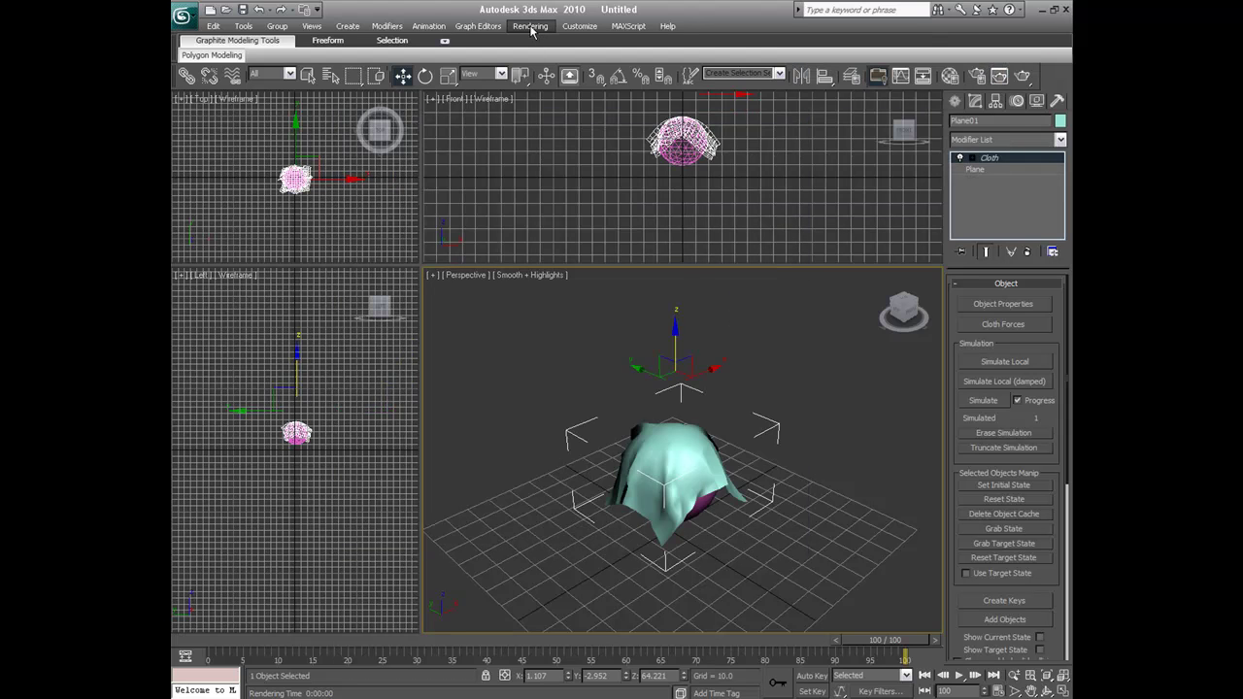
left_click(530, 26)
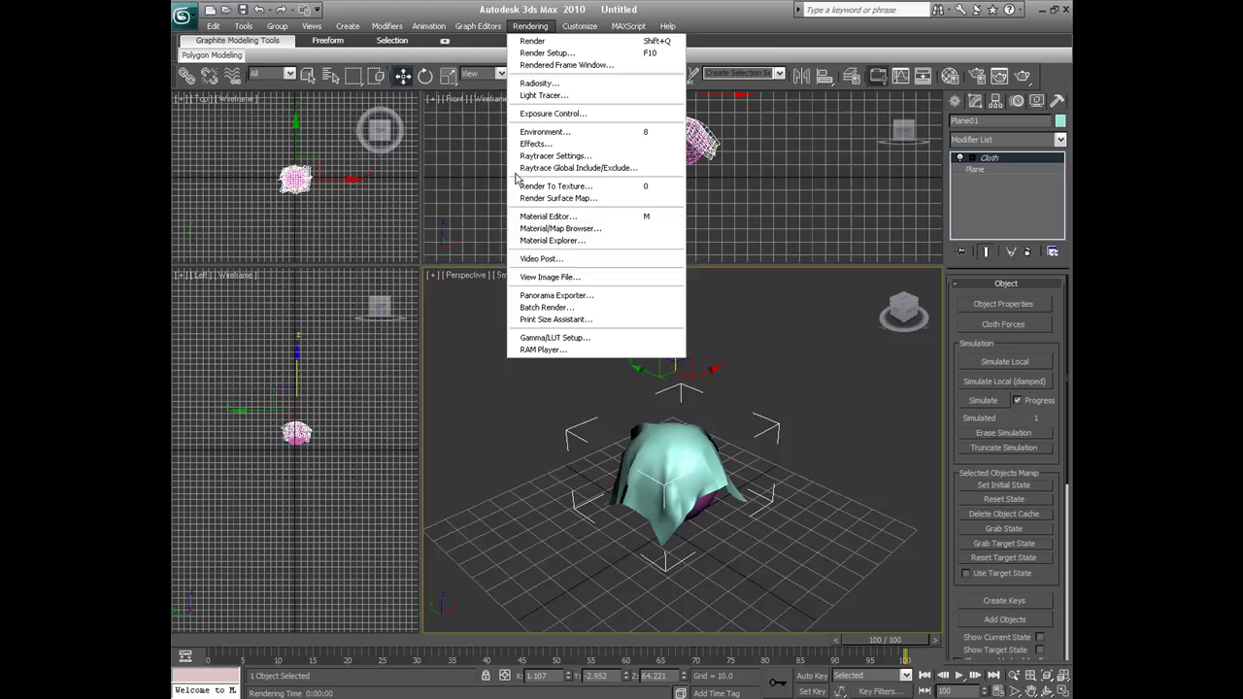
- Browse the material library in large icons in the Material/Map Browser after loading BMCD2A_L.mat
left_click(556, 229)
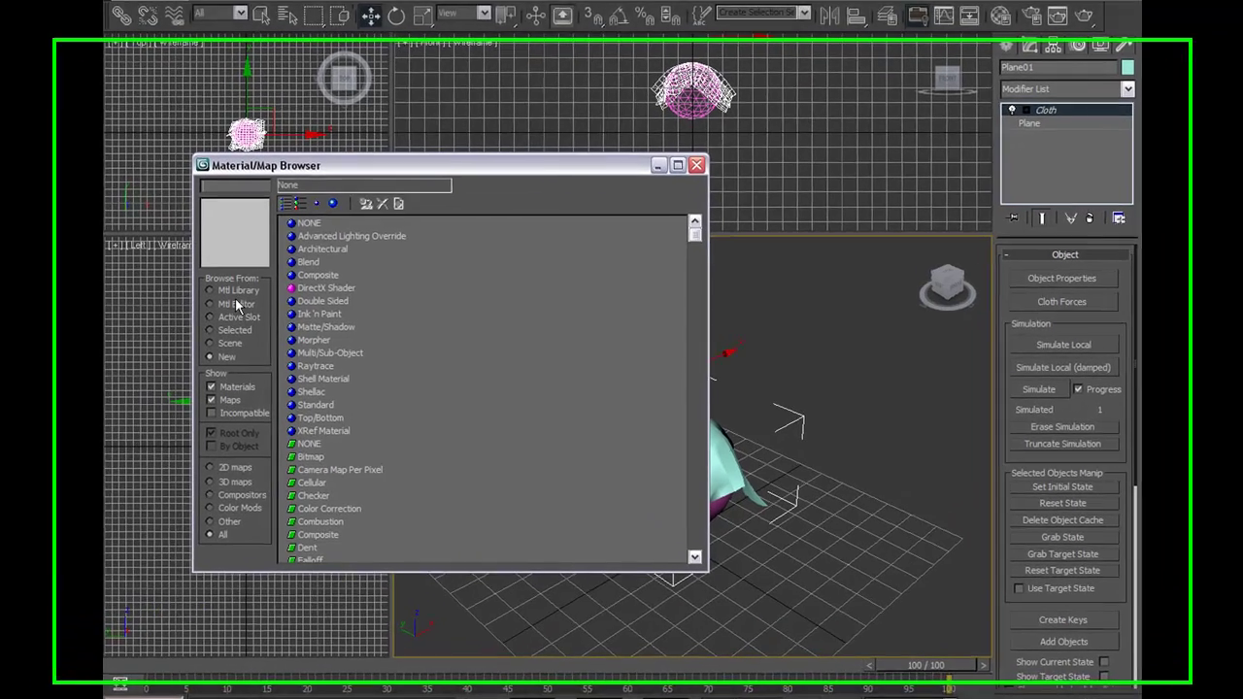
left_click(262, 314)
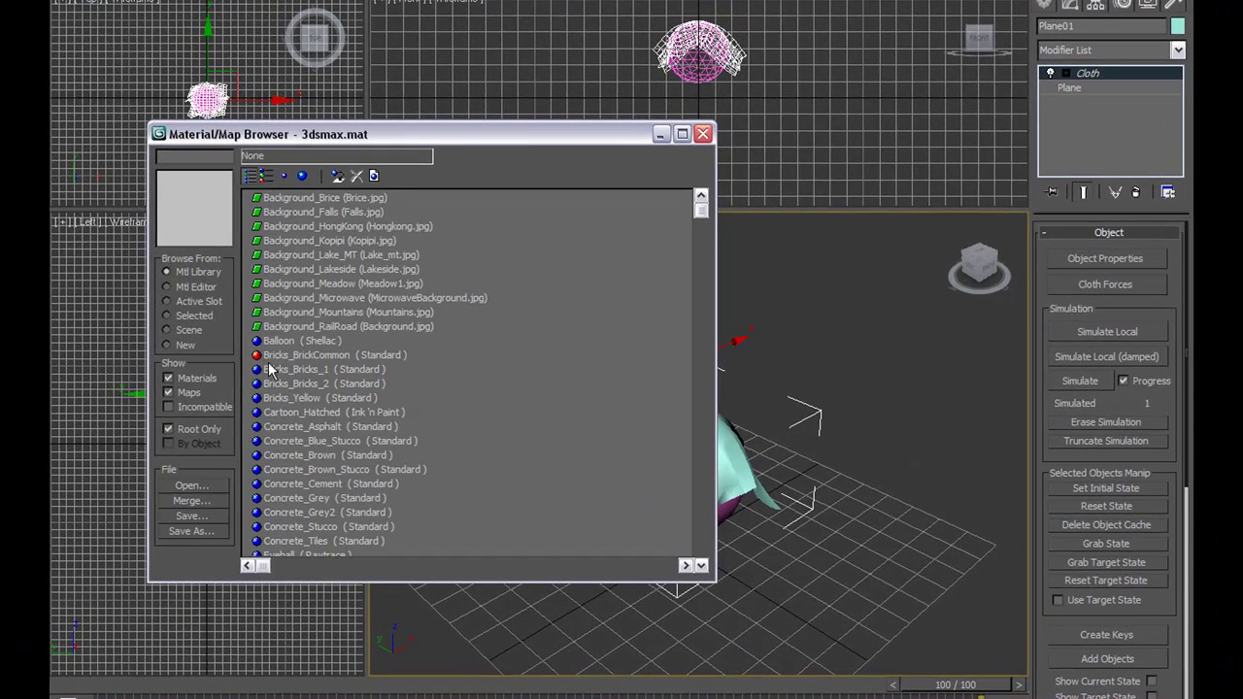
left_click(302, 176)
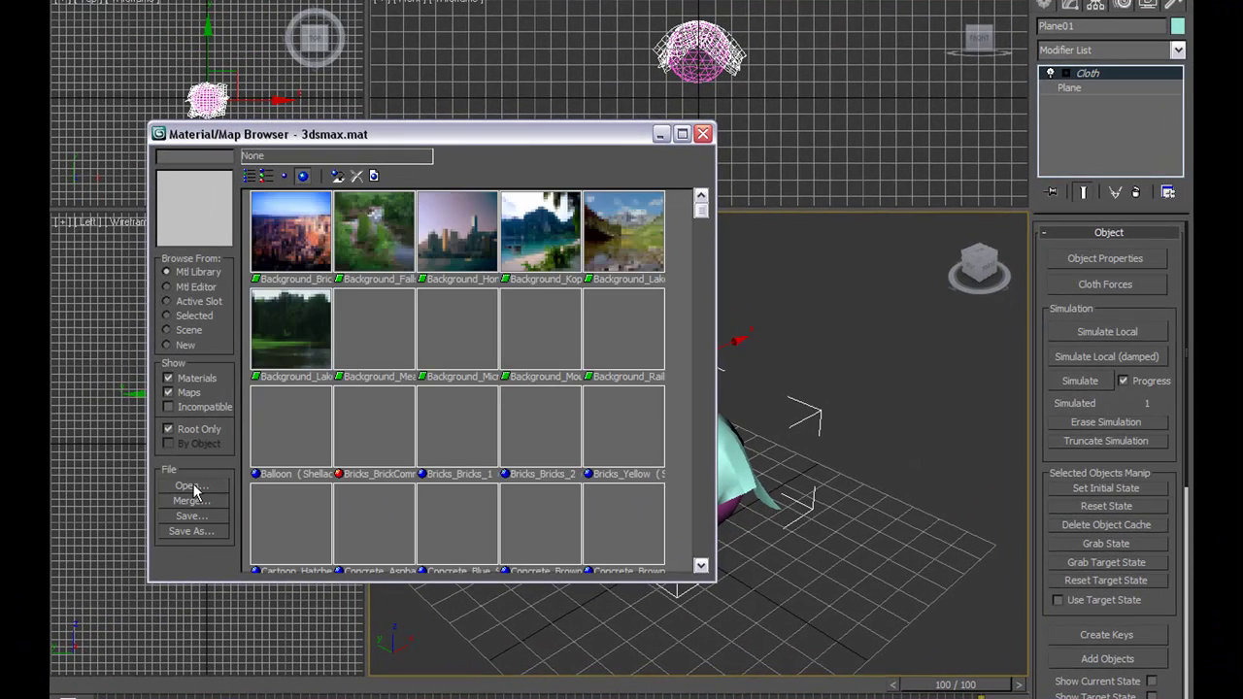
left_click(194, 486)
scroll(437, 298, "down", 5)
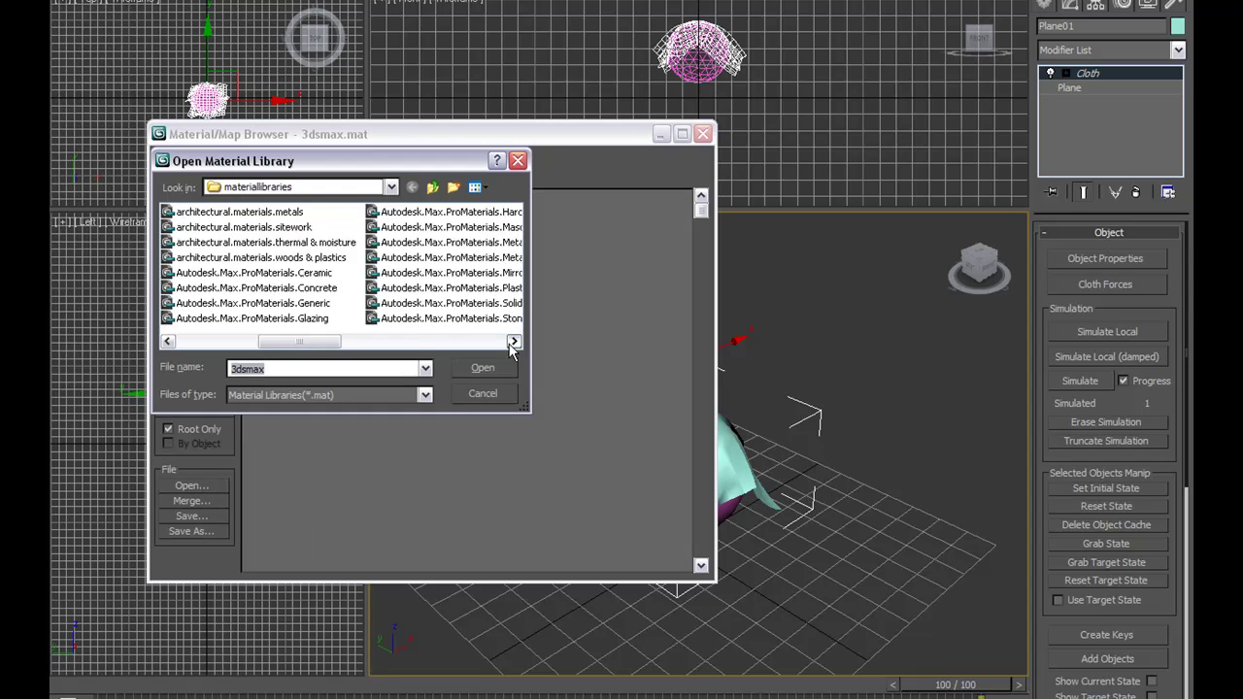
double_click(184, 241)
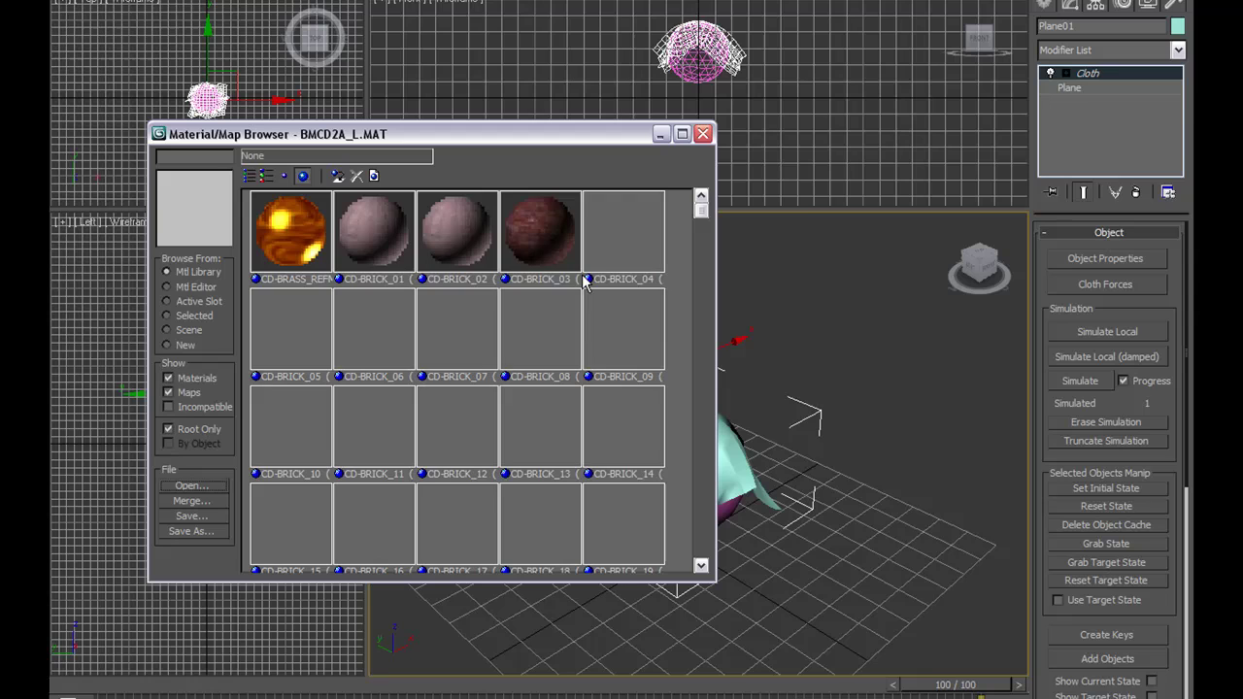
left_click_drag(705, 213, 705, 370)
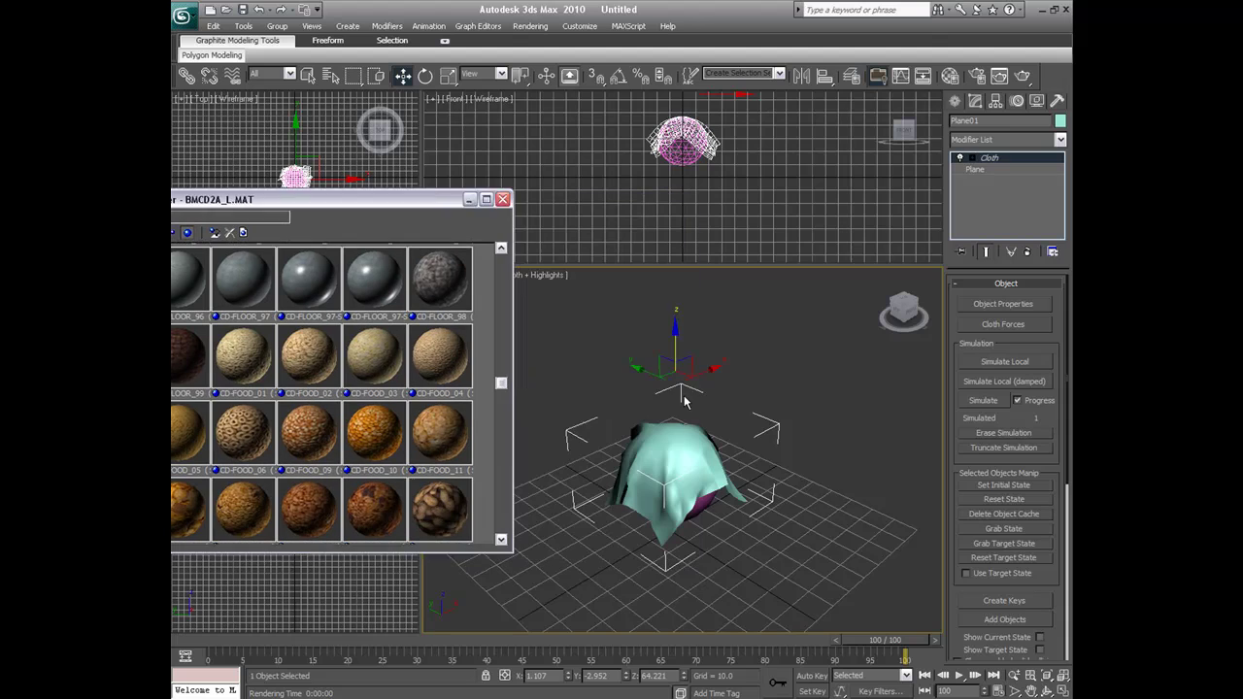
- Deselect the cloth plane and close the Material/Map Browser to show the draped scene
left_click(632, 372)
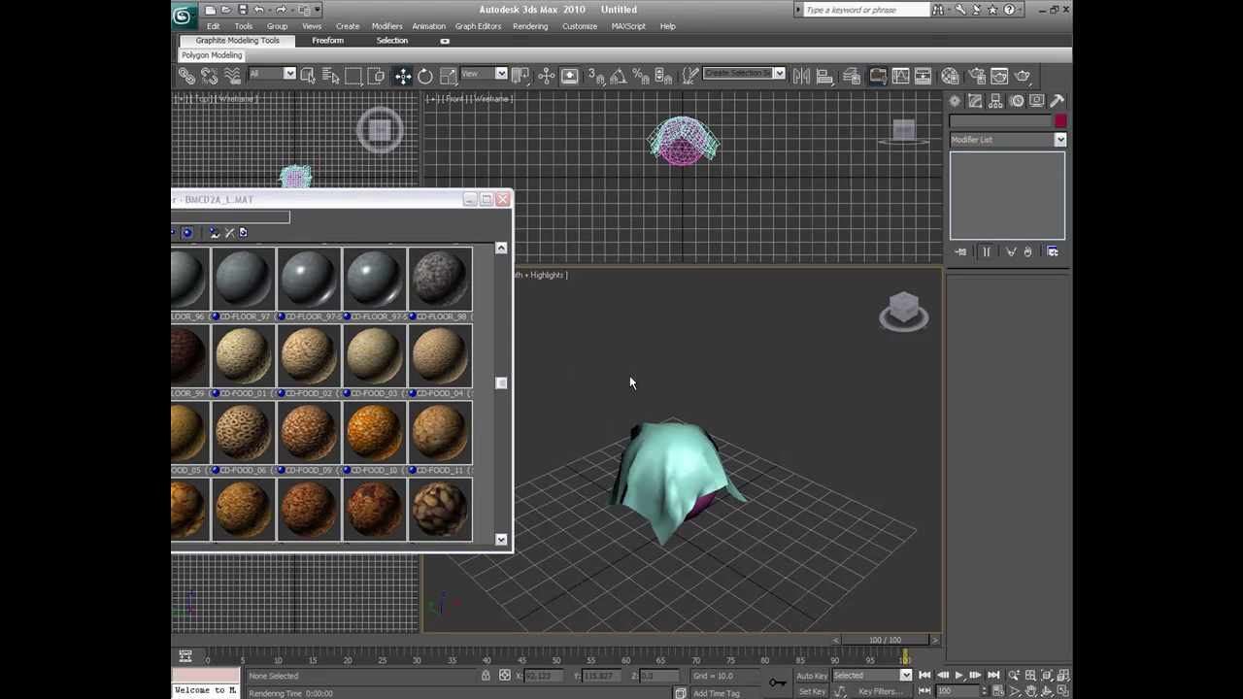
left_click(503, 199)
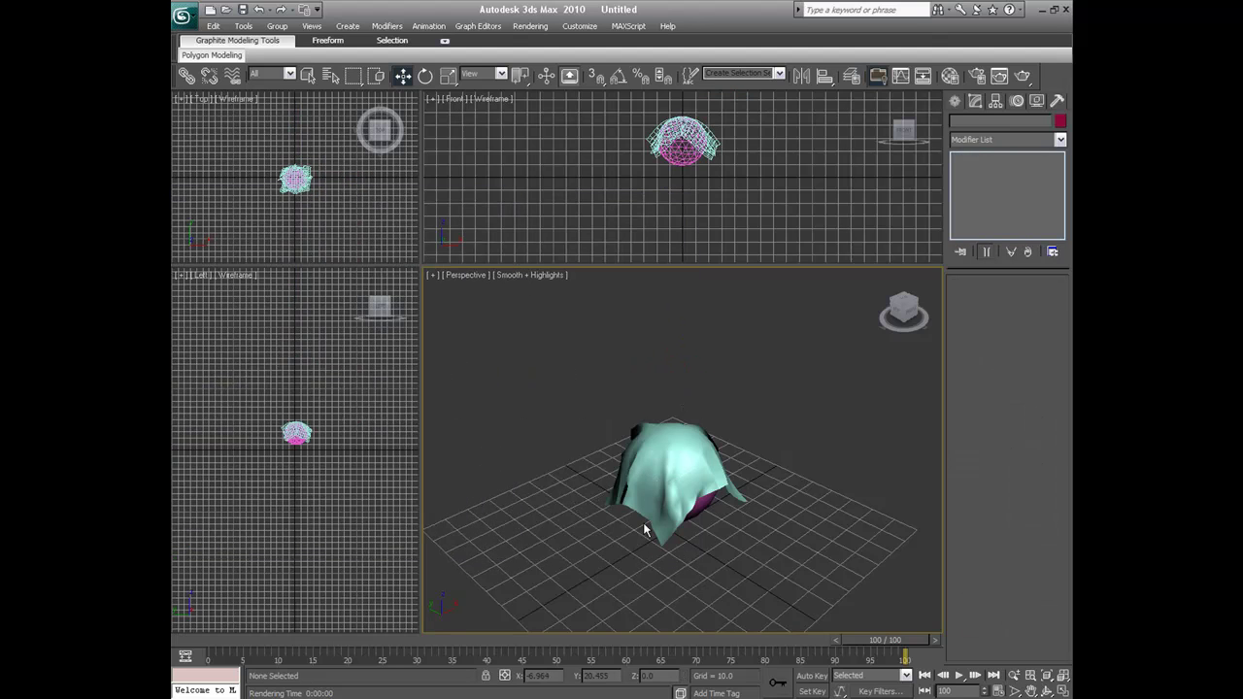